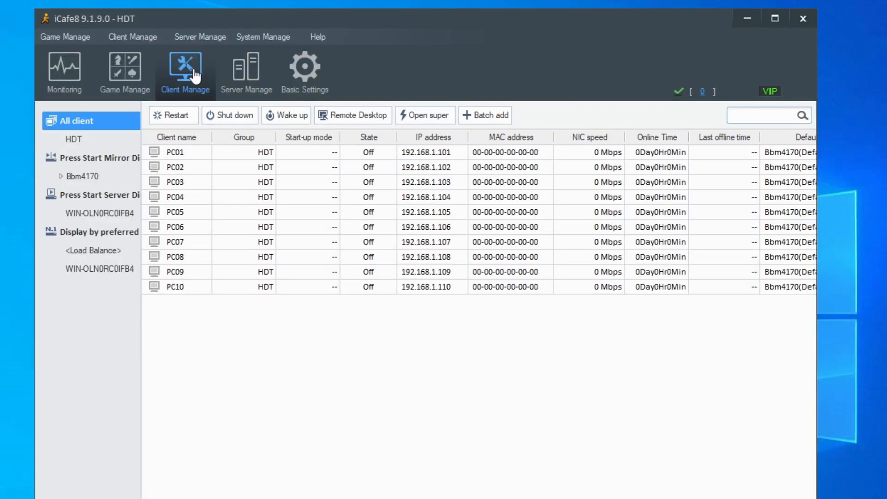
Open super mode for client PC01 using the Default (Config) restore point
left_click(188, 152)
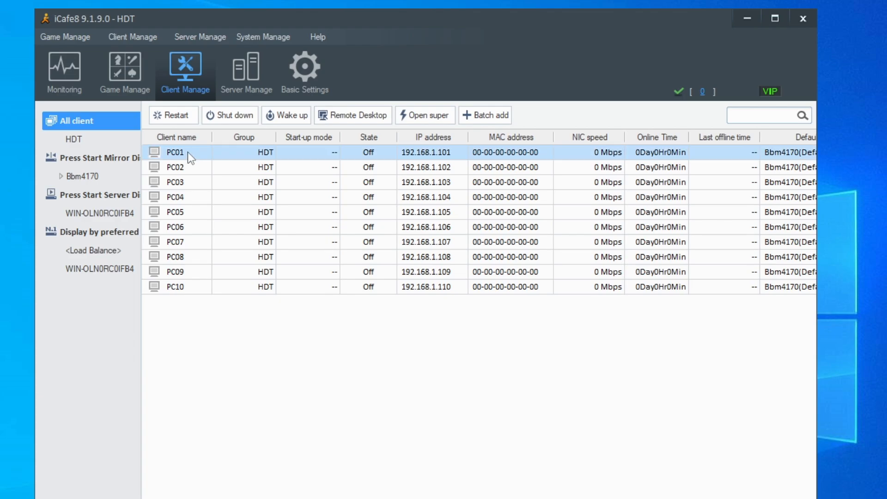
right_click(188, 152)
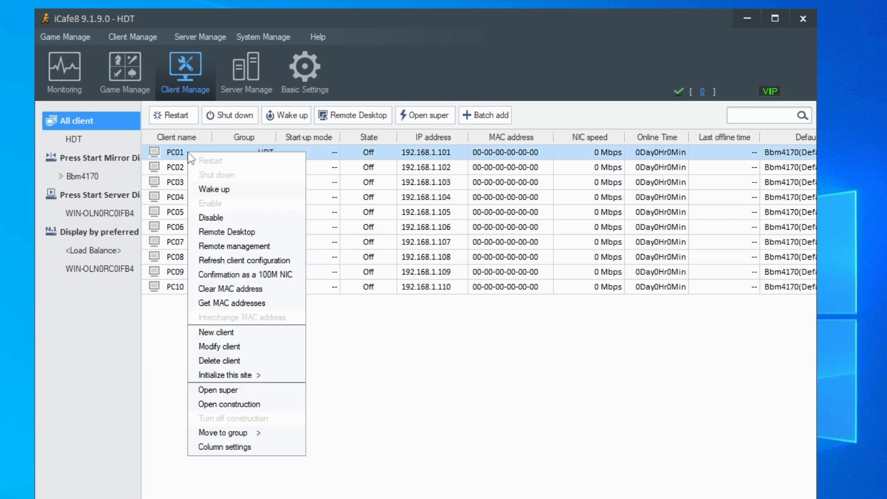
left_click(228, 391)
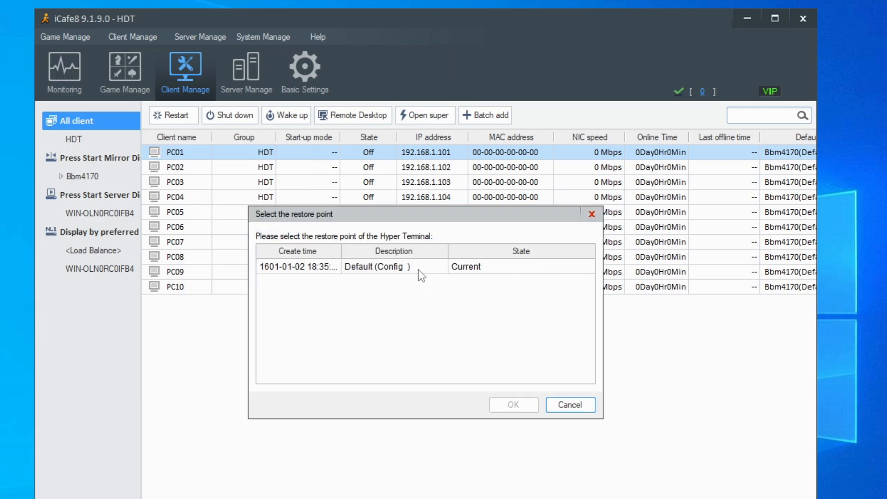
left_click(417, 270)
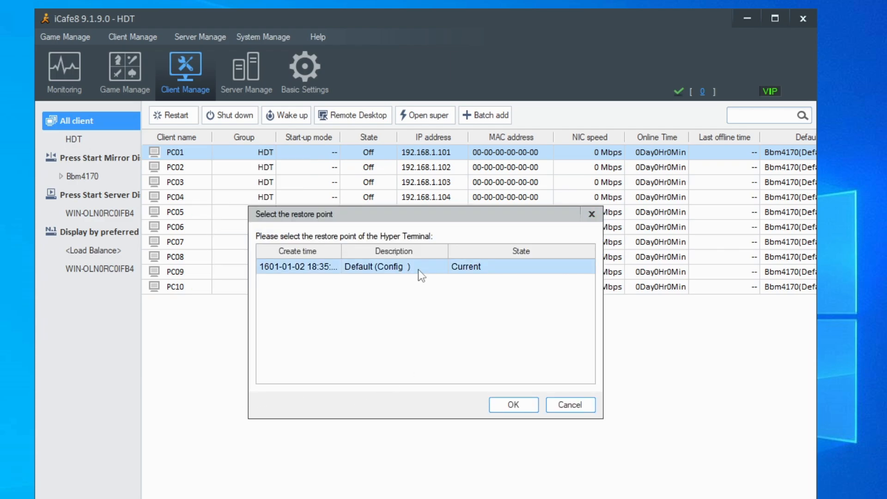
left_click(510, 404)
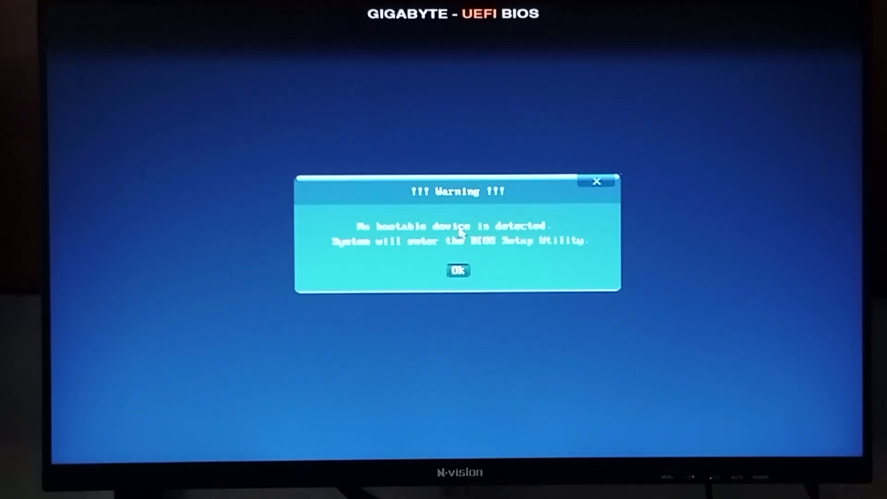
Dismiss the no-bootable-device warning and enable the LAN PXE Boot Option ROM in the BIOS features
key("Return")
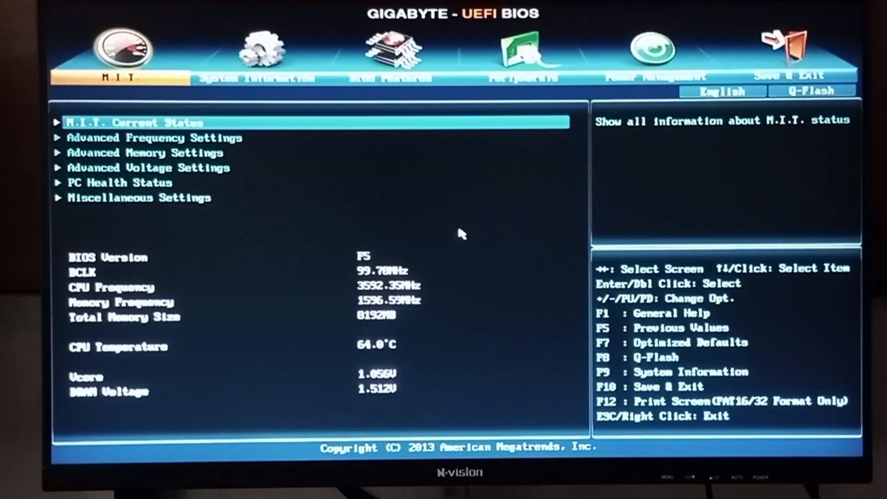
key("Left")
key("Left")
key("Left")
key("Left")
key("Down")
key("Down")
key("Down")
key("Down")
key("Down")
key("Down")
key("Down")
key("Down")
key("Down")
key("Down")
key("Down")
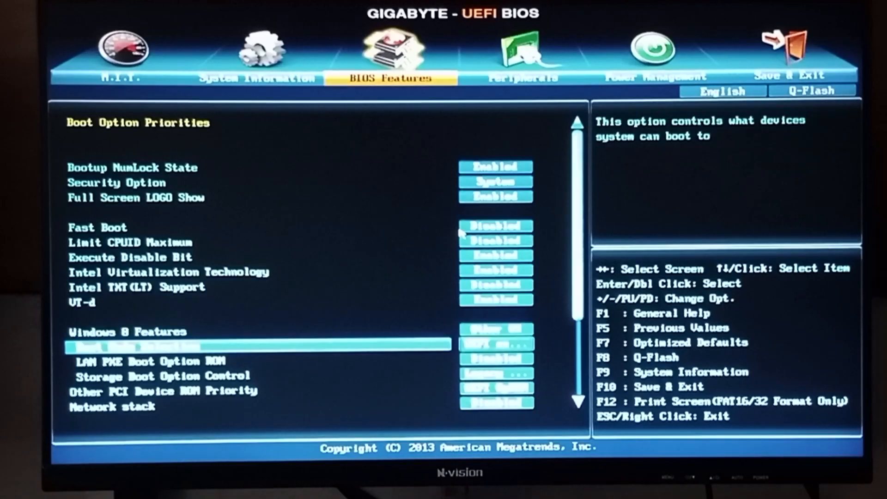
key("Return")
key("Down")
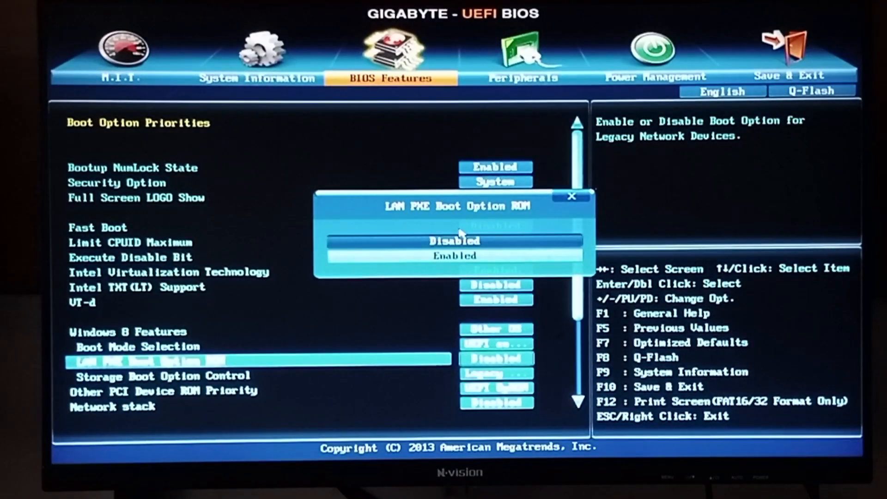
key("Return")
Save the BIOS configuration and reset the client computer
key("Right")
key("Right")
key("Right")
key("Return")
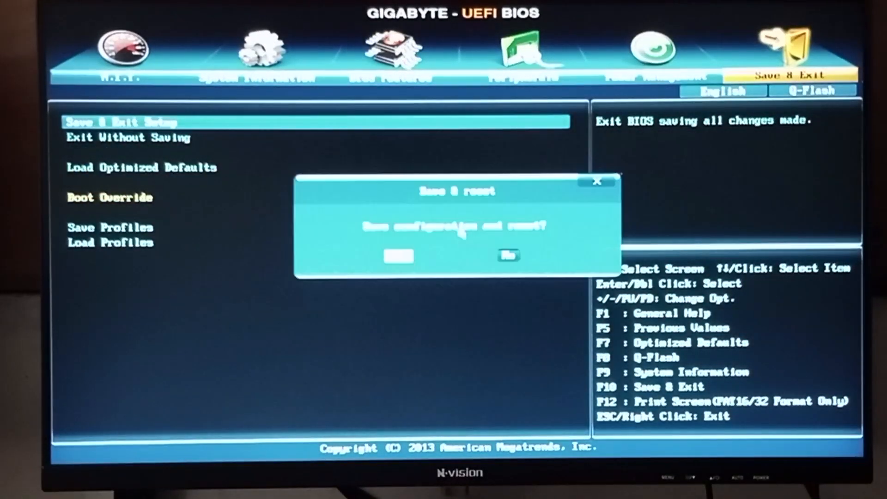
key("Return")
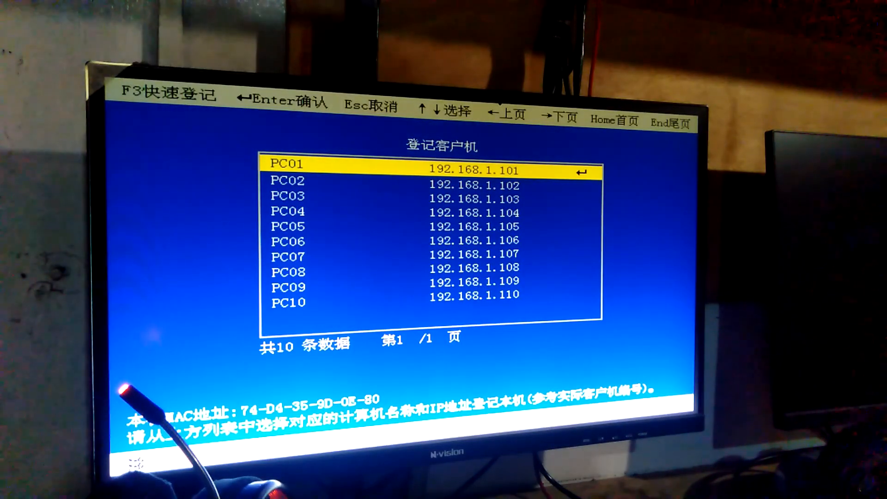
Register this client machine as PC01 with the address 192.168.1.101
key("Return")
key("Return")
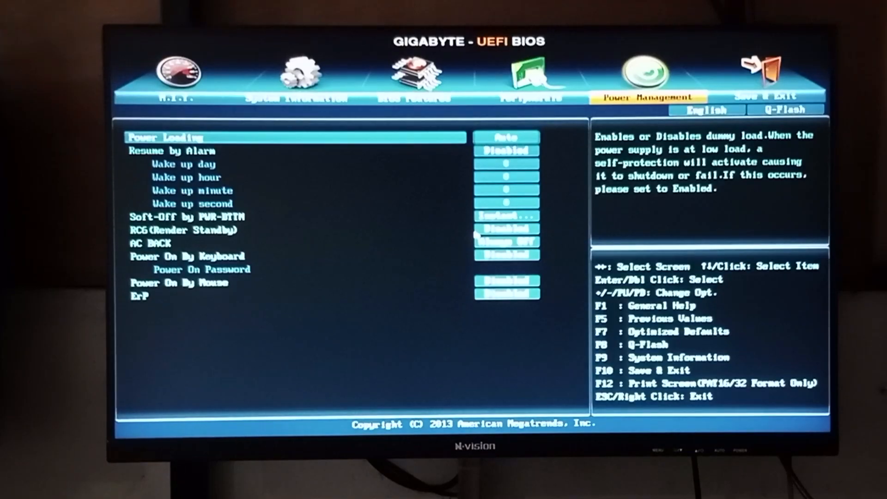
Check the device assigned to Boot Option #1 in the BIOS Network Device BBS Priorities
key("Right")
key("Left")
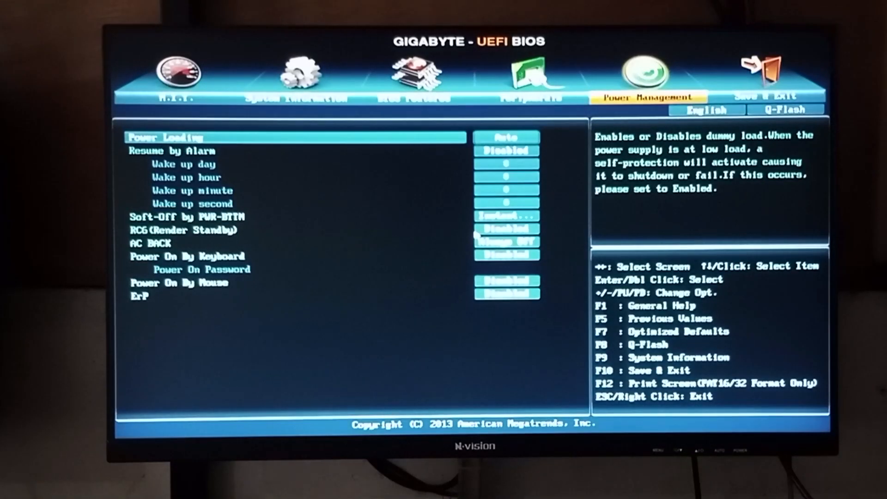
key("Left")
key("Left")
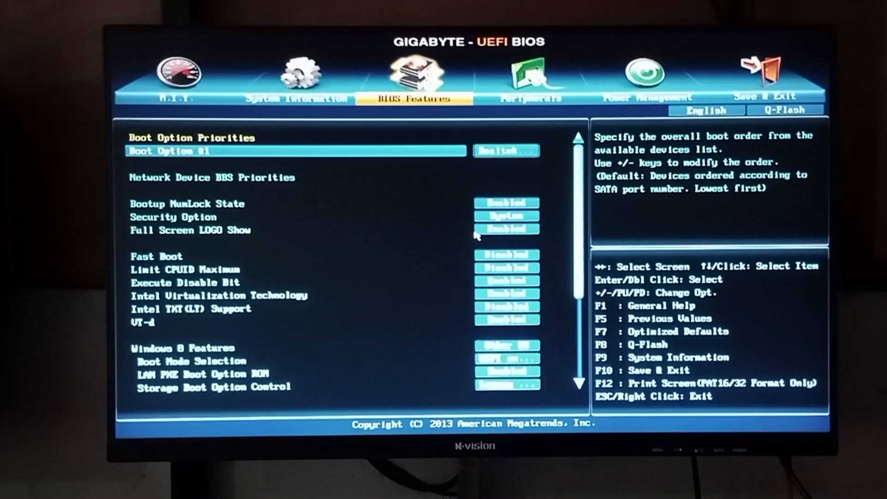
key("Down")
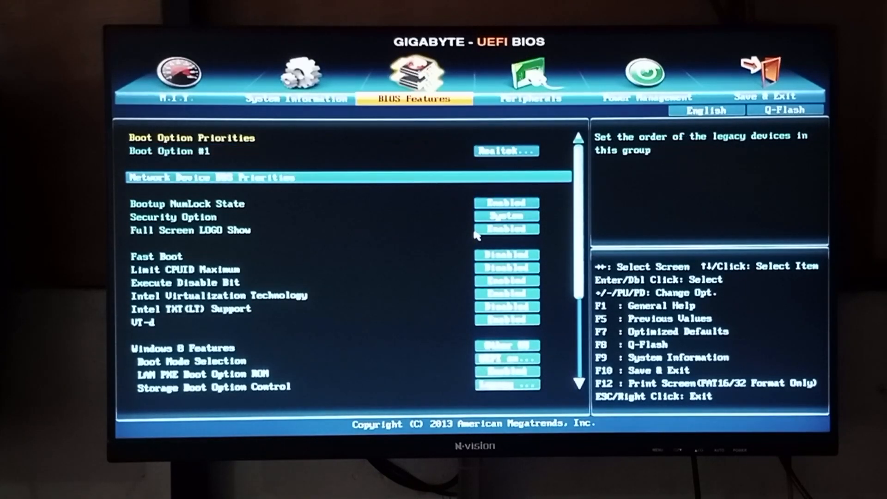
key("Return")
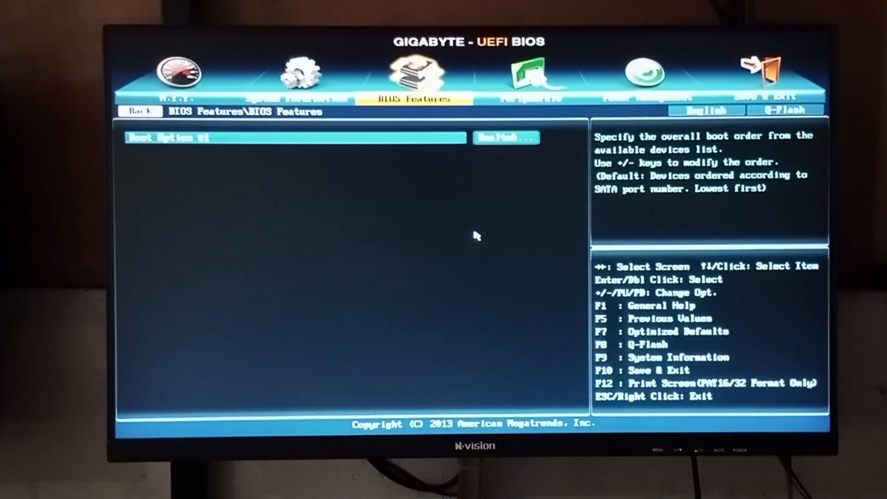
key("Return")
key("Down")
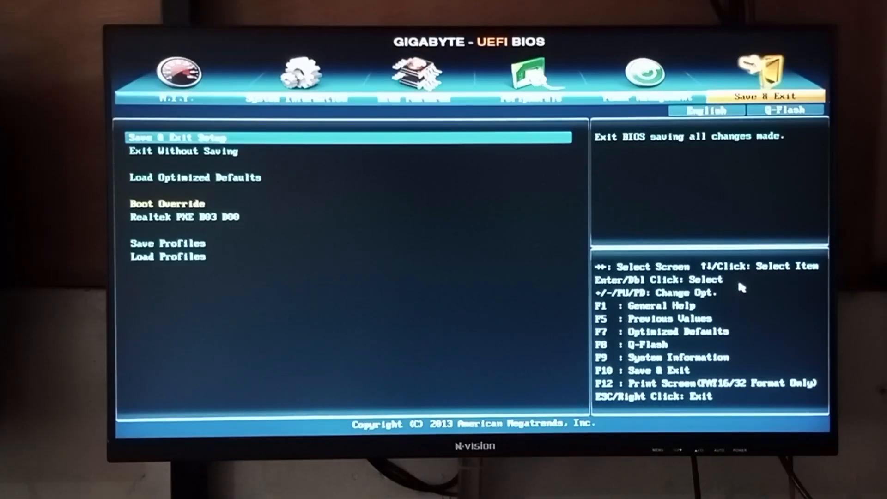
Save the BIOS setup and confirm the reset to leave the configuration
key("Return")
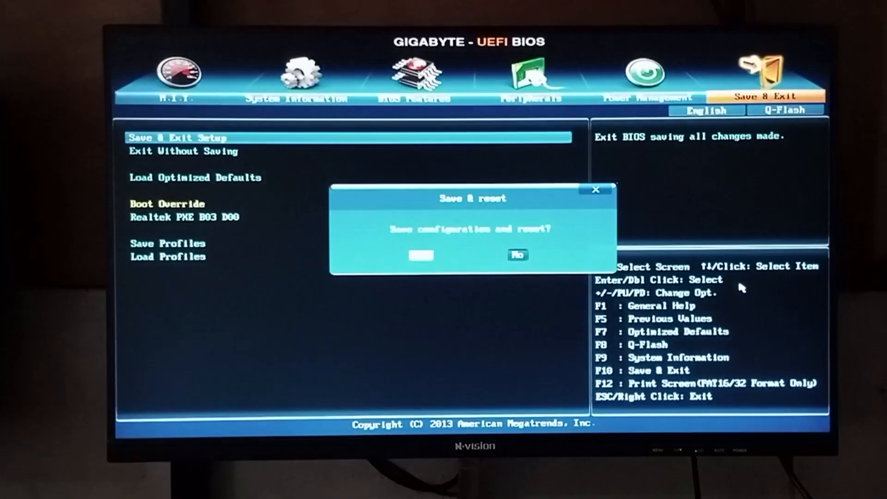
key("Return")
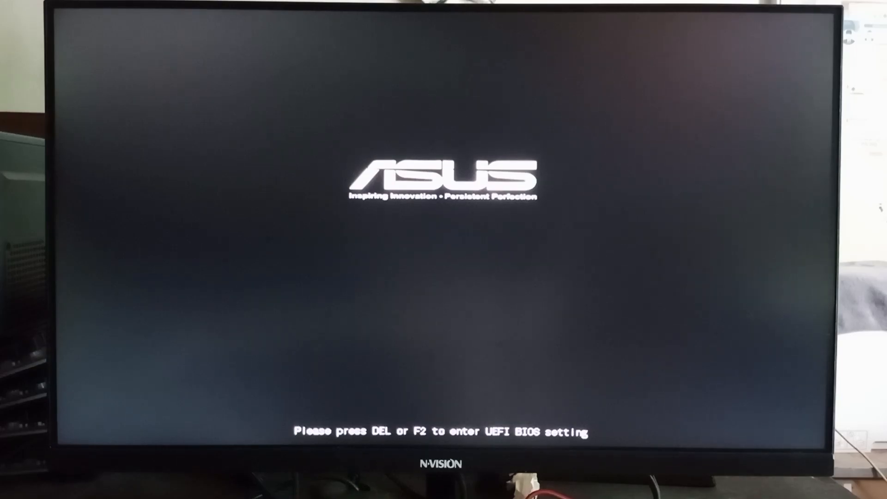
Enter the ASUS UEFI BIOS setup at startup and switch it to Advanced Mode
key("Delete")
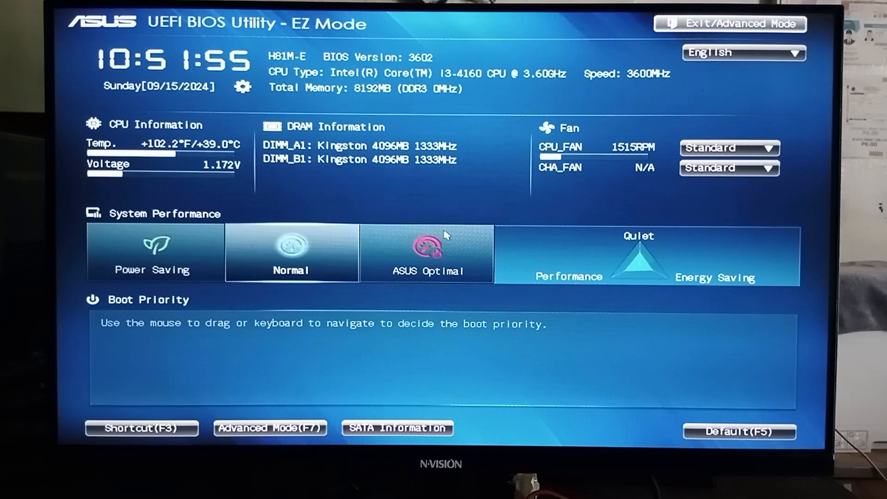
key("F7")
key("Return")
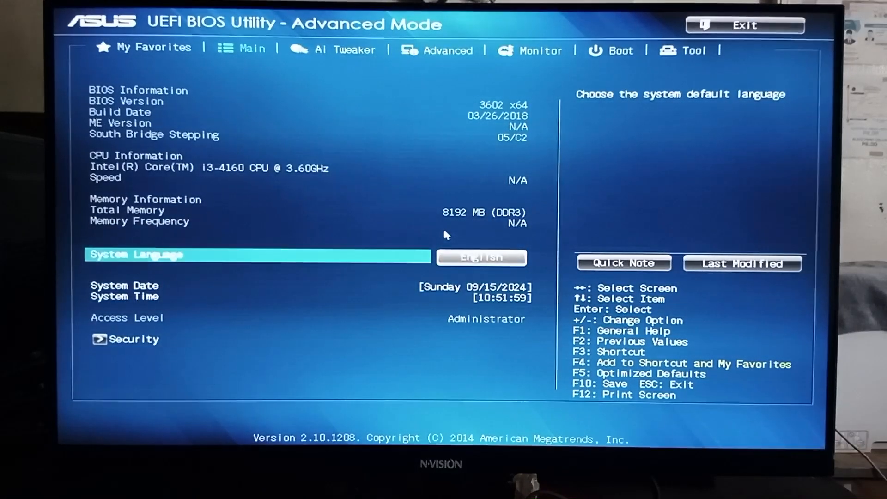
Open the Onboard Devices Configuration within the advanced BIOS settings
key("Right")
key("Right")
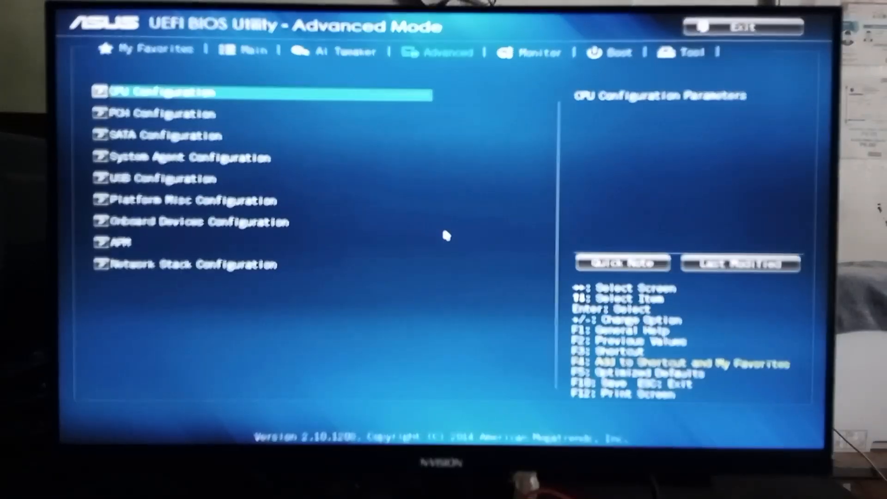
key("Down")
key("Down")
key("Down")
key("Down")
key("Down")
key("Down")
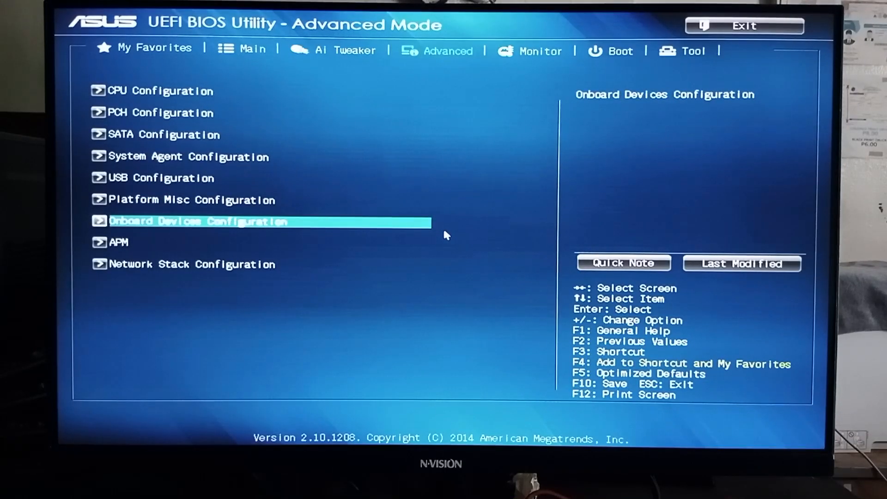
key("Return")
Enable the Realtek PXE Option ROM for the onboard LAN controller and leave the onboard devices settings
key("Down")
key("Down")
key("Down")
key("Down")
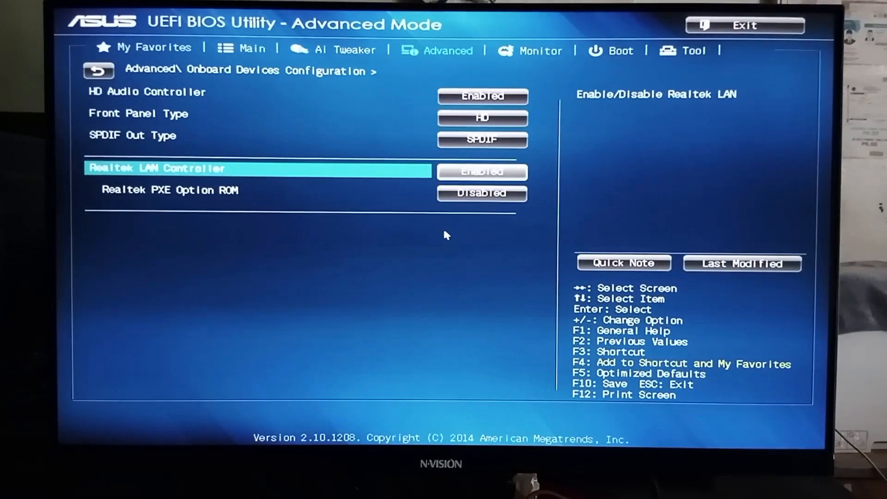
key("Return")
key("Down")
key("Return")
key("Escape")
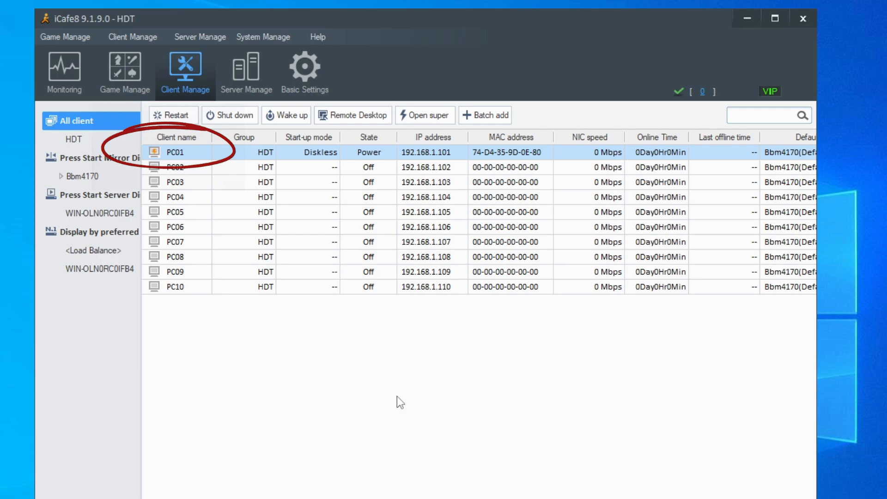
Switch to iCafe8 and start a remote desktop session with control on client PC01
right_click(193, 155)
left_click(222, 235)
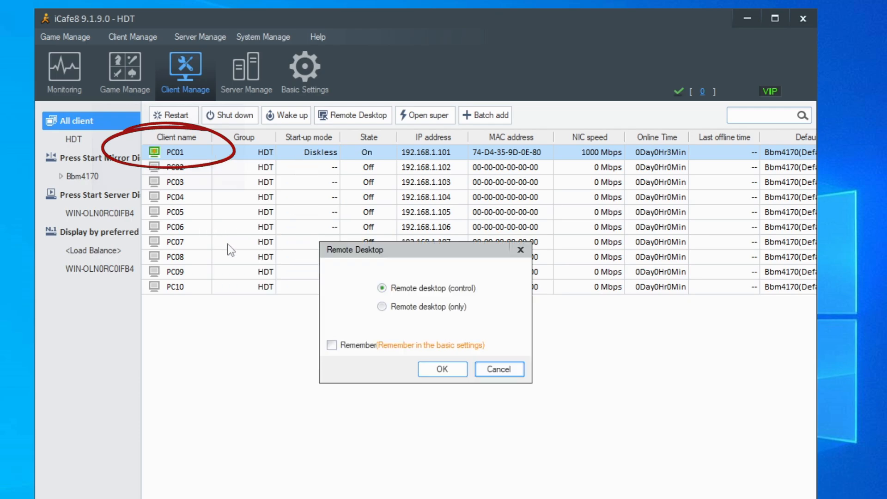
left_click(438, 369)
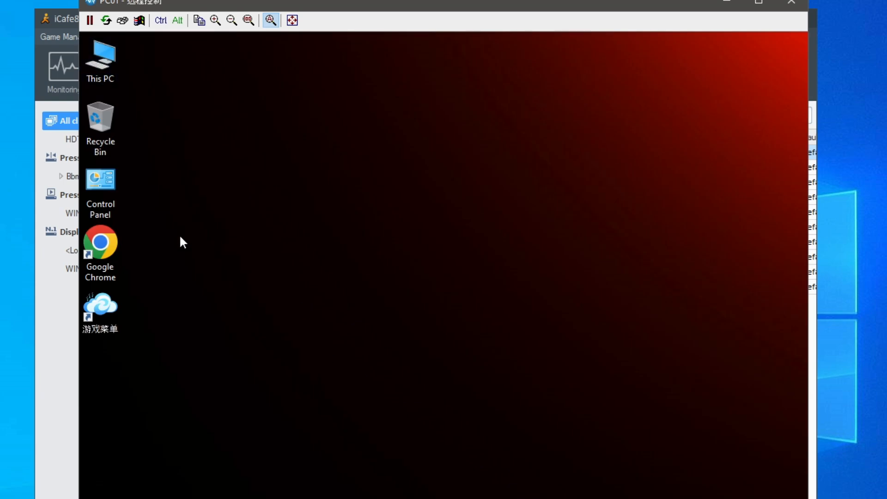
Launch Google Chrome on PC01, search for GeForce drivers and open NVIDIA's official GeForce drivers page
left_click(101, 252)
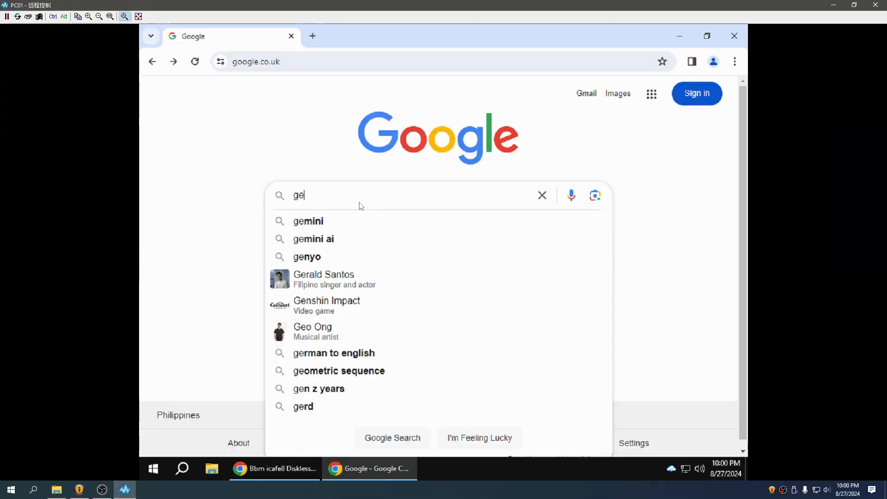
type("o")
key("BackSpace")
type("f")
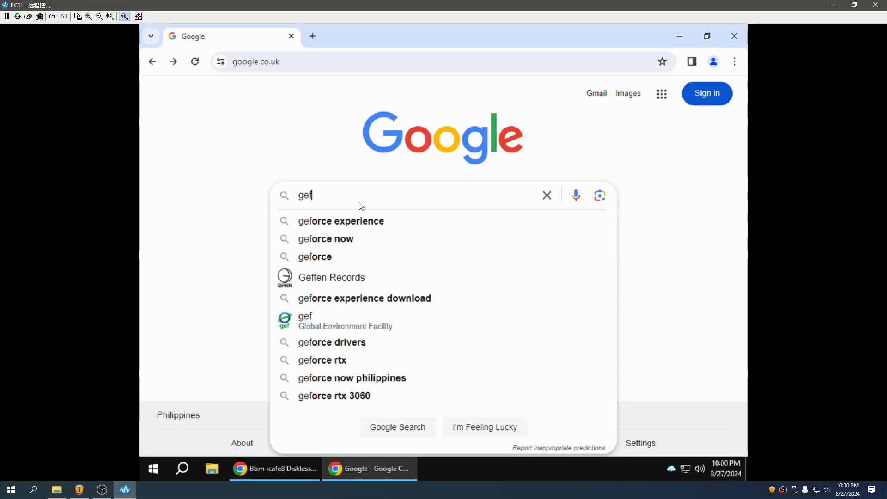
type("or")
left_click(349, 292)
left_click(313, 208)
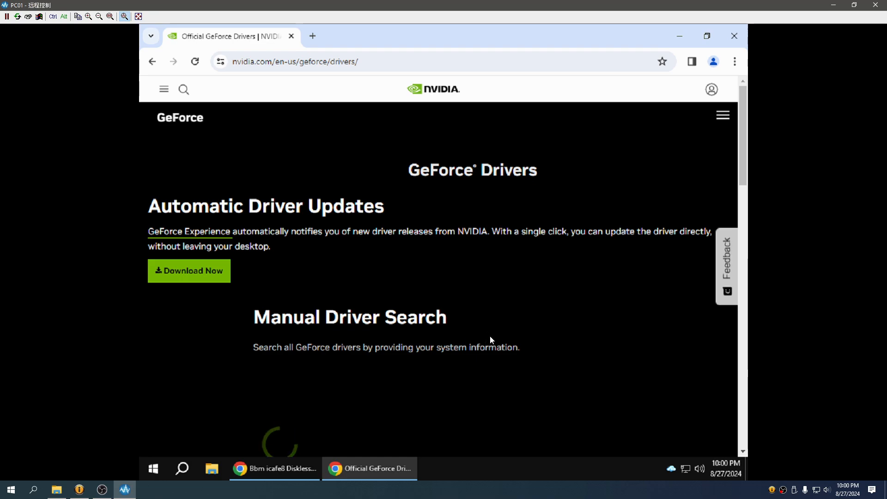
Choose the graphics card's product series in the Manual Driver Search and run the driver search
scroll(490, 336, "down", 3)
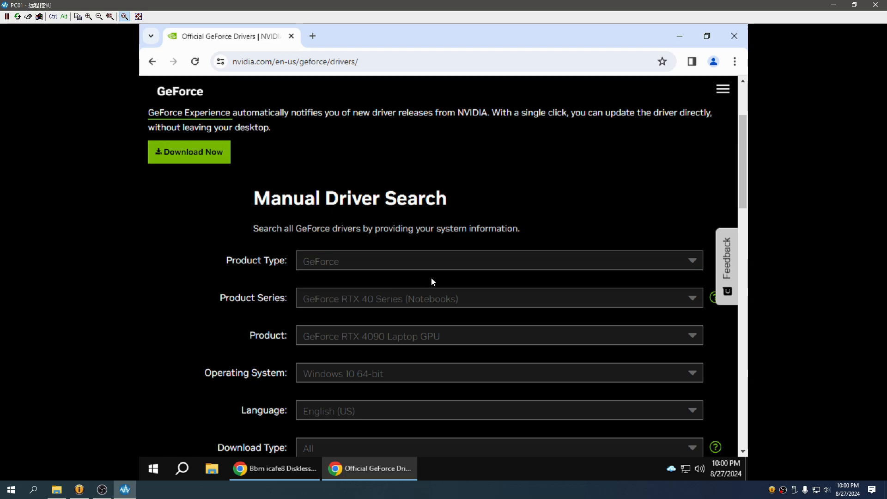
scroll(431, 284, "down", 3)
left_click(423, 189)
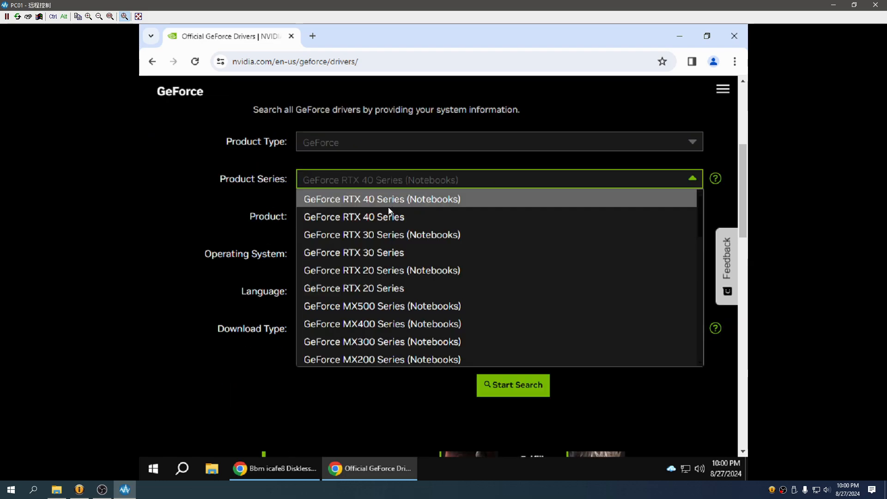
scroll(389, 289, "down", 3)
left_click(385, 312)
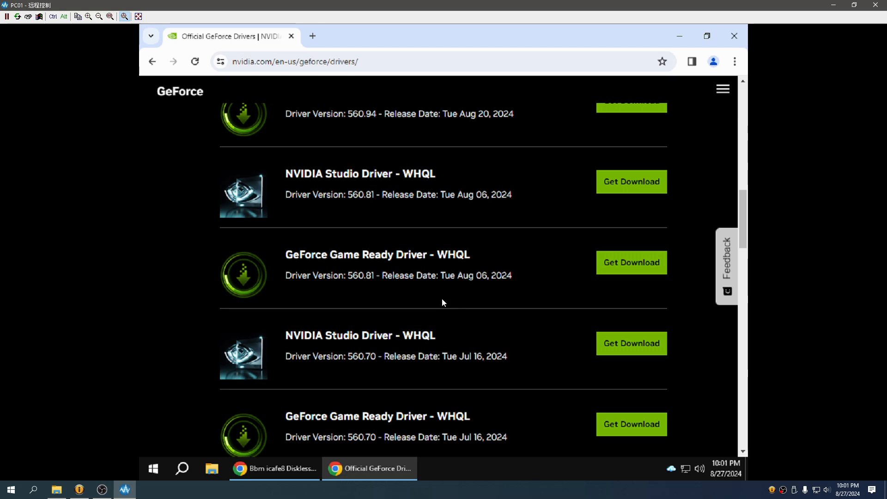
Find the GeForce Game Ready Driver version 556.12 released Jun 27, 2024 in the driver results and download it
scroll(441, 299, "down", 3)
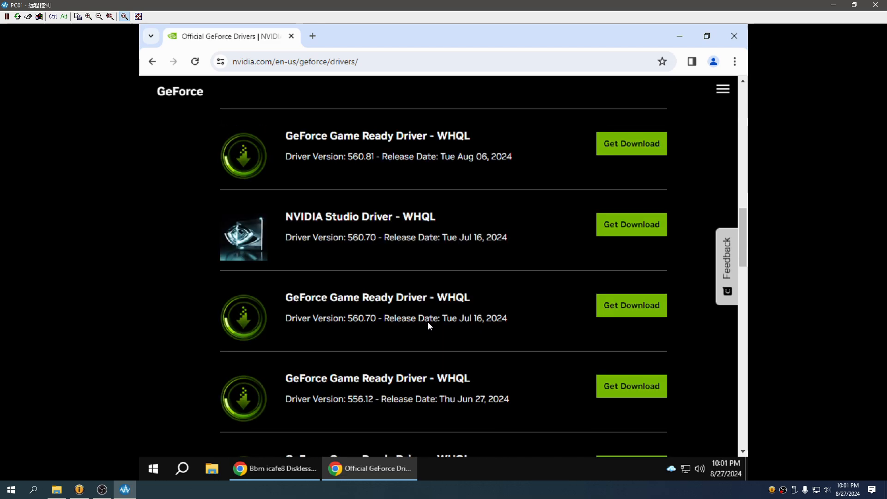
scroll(428, 322, "up", 5)
scroll(428, 323, "down", 5)
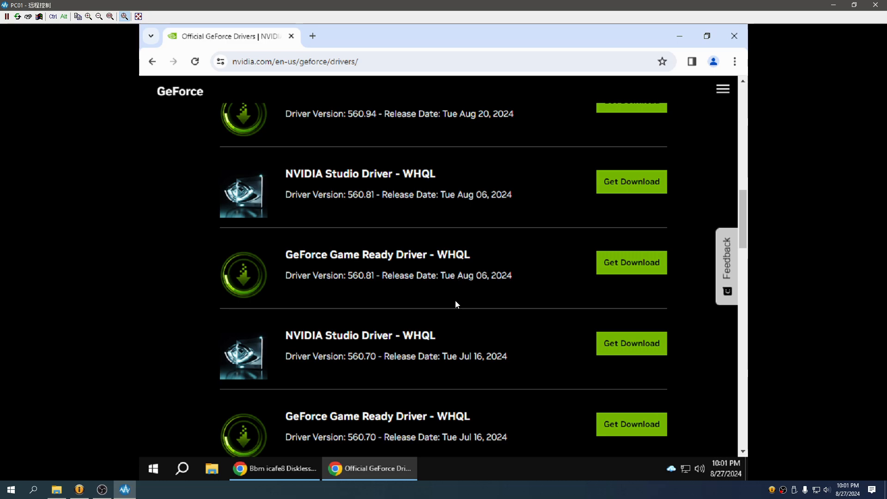
scroll(455, 303, "up", 4)
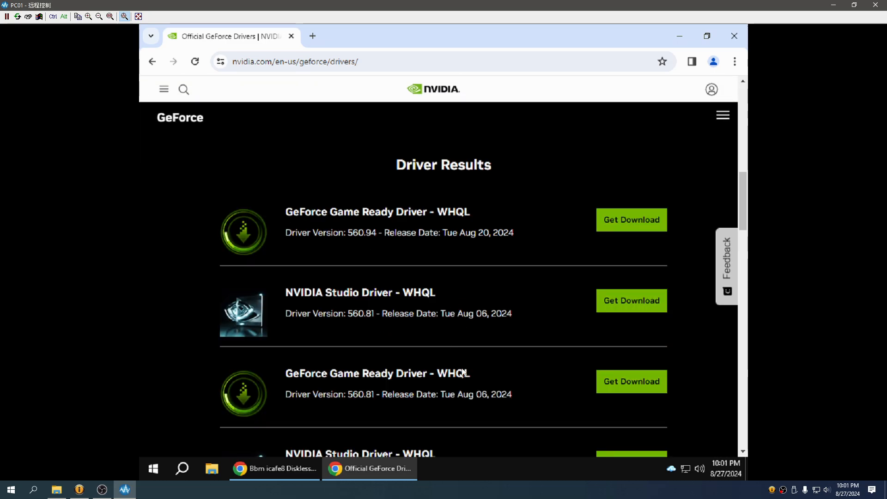
scroll(464, 376, "down", 5)
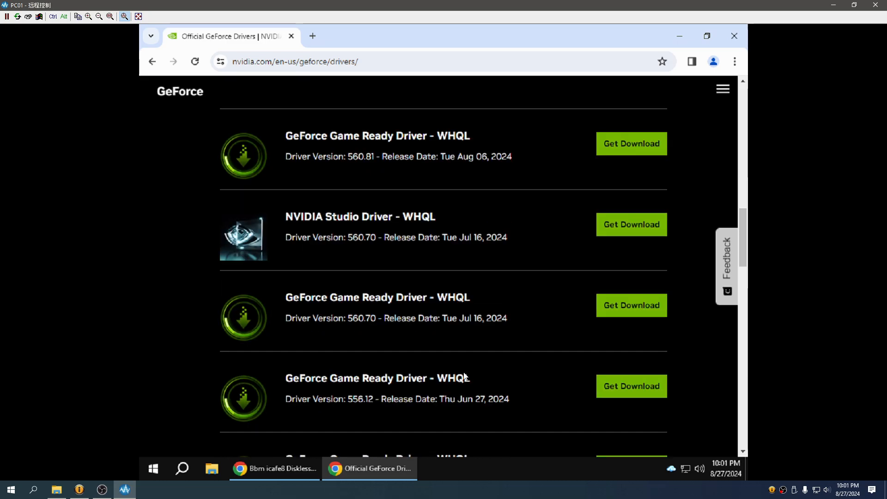
scroll(465, 376, "down", 1)
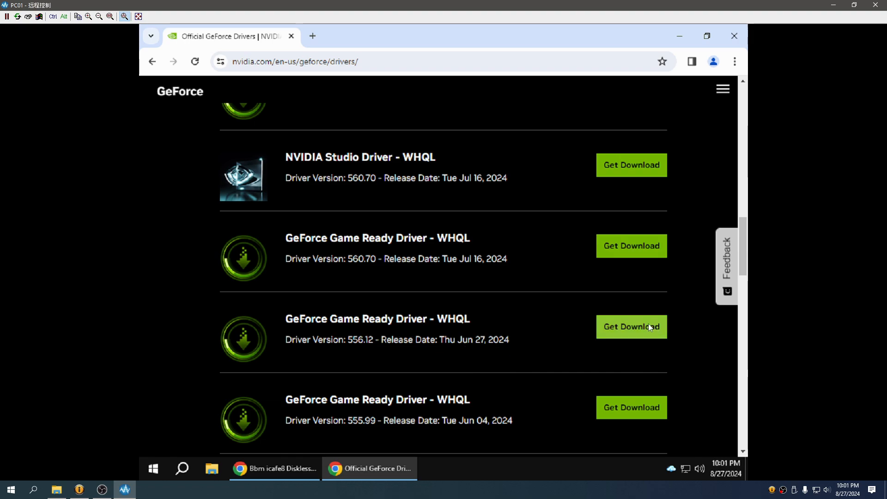
left_click(614, 335)
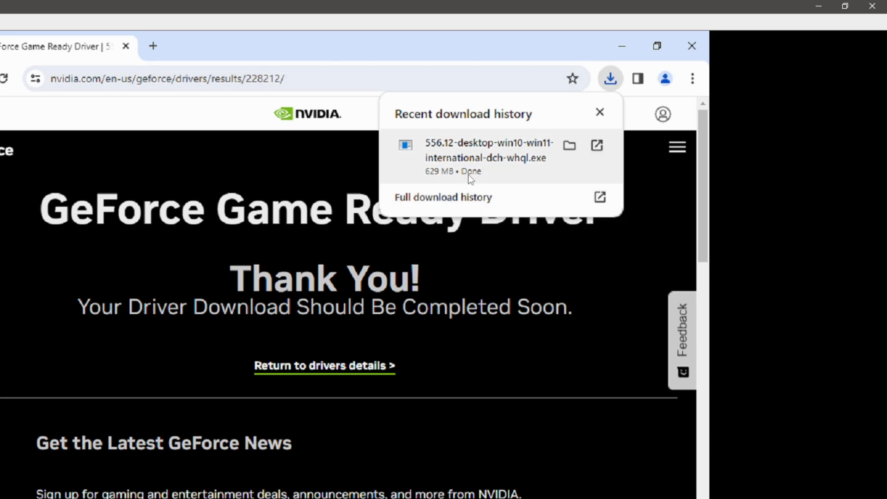
Run the downloaded 556.12 driver package, extract it to the default path, and install it with the Express option after accepting the license
left_click(567, 148)
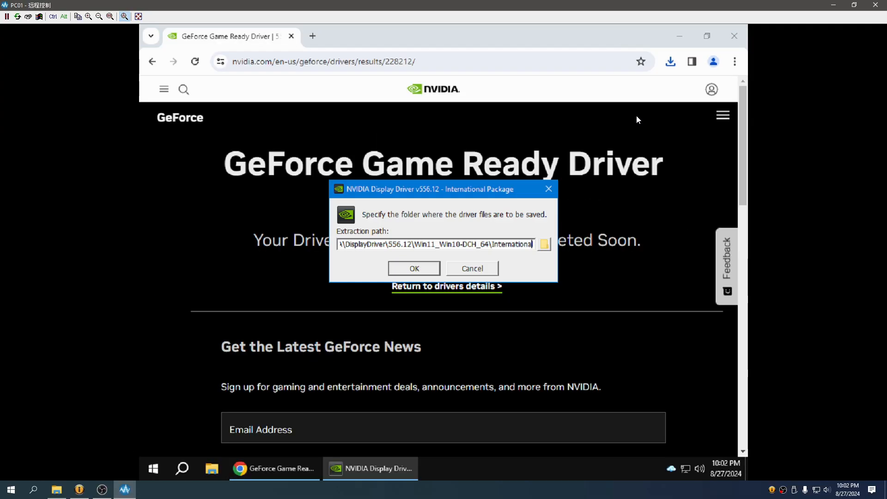
left_click(420, 264)
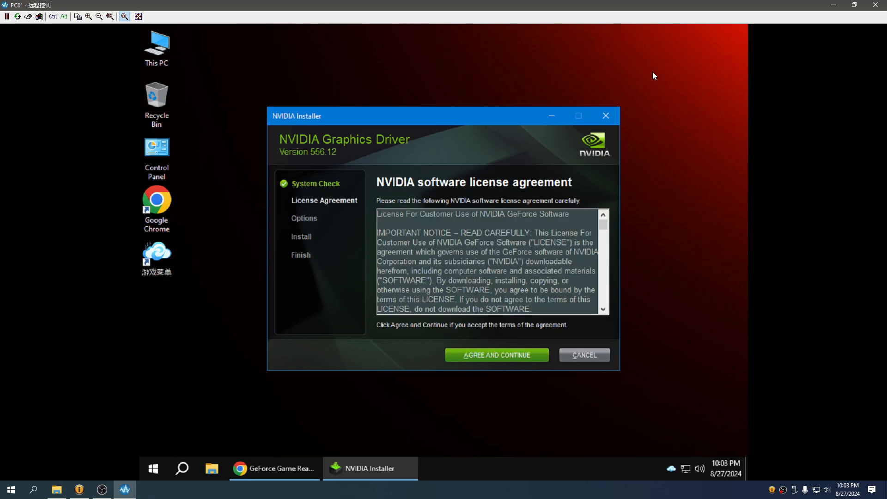
left_click(491, 352)
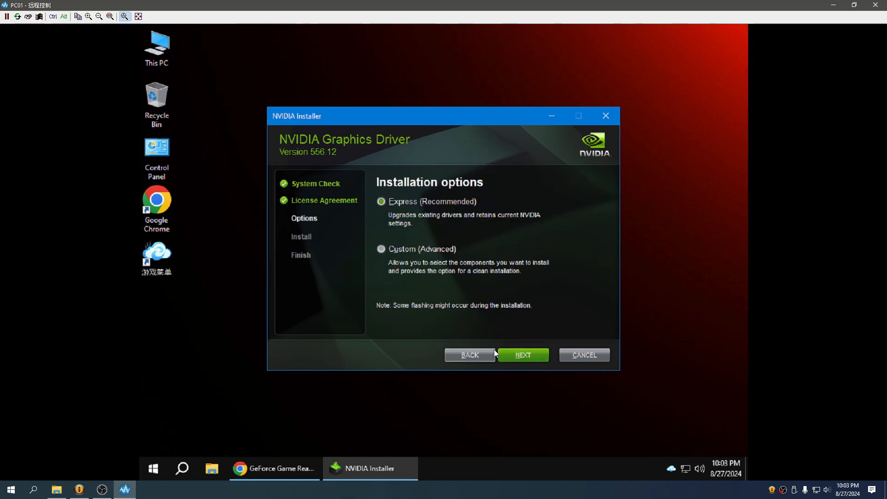
left_click(495, 352)
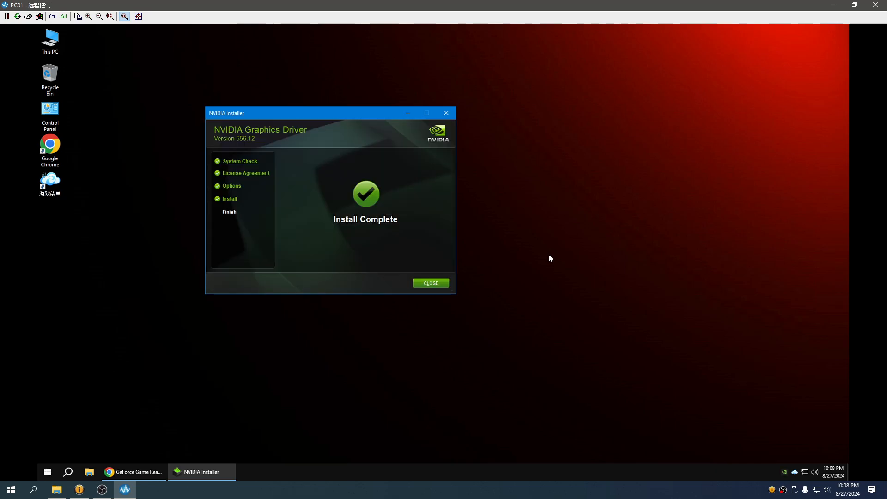
left_click(431, 283)
Open the Control Panel on PC01 and change its view from categories to icons
left_click(47, 472)
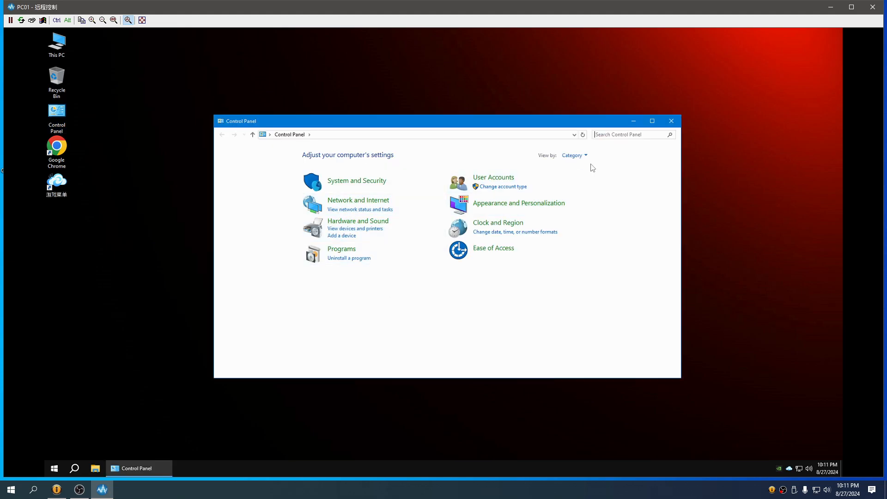
left_click(575, 155)
left_click(584, 178)
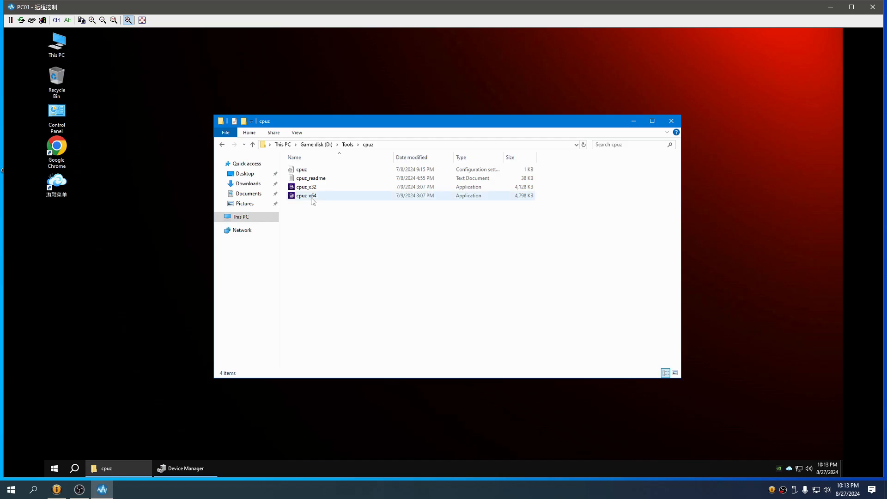
Launch cpuz_x64 from the Tools\cpuz folder on the game disk and close the folder window
left_click(309, 197)
double_click(311, 197)
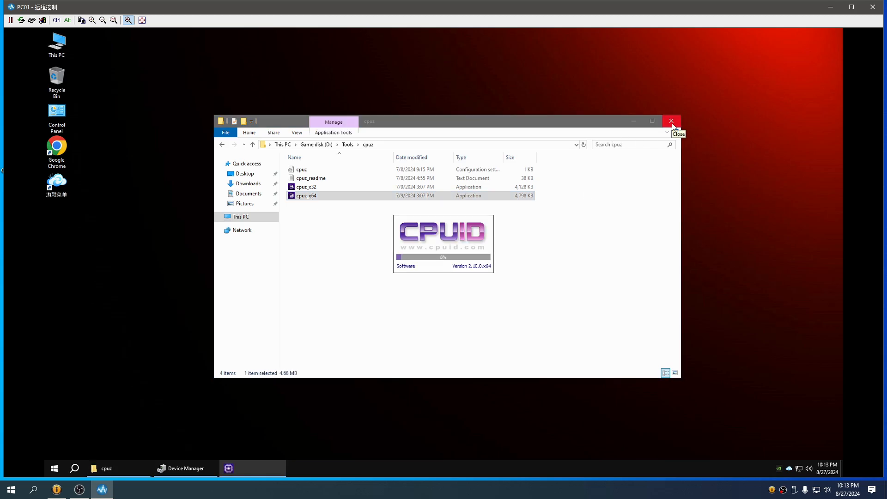
left_click(673, 125)
left_click(362, 125)
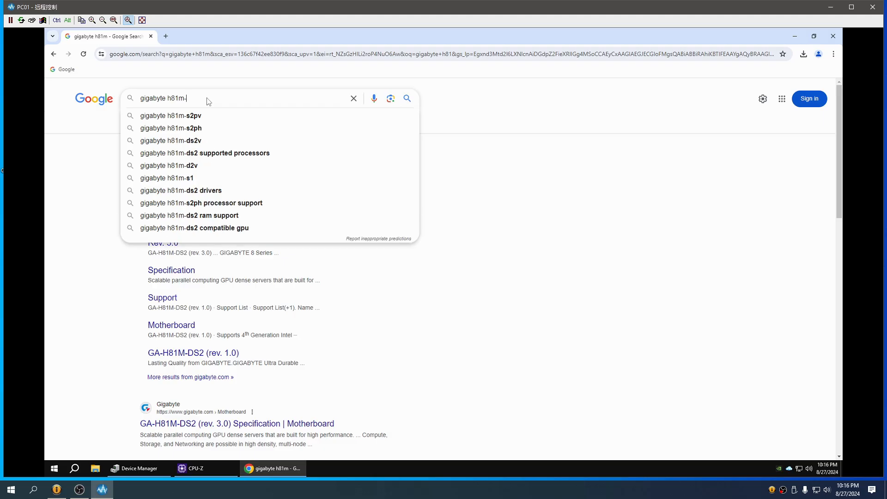
Search Google for "gigabyte h81m-h motherboard" and open the Support page of the GA-H81M-H (rev. 1.0)
type("h81m-h")
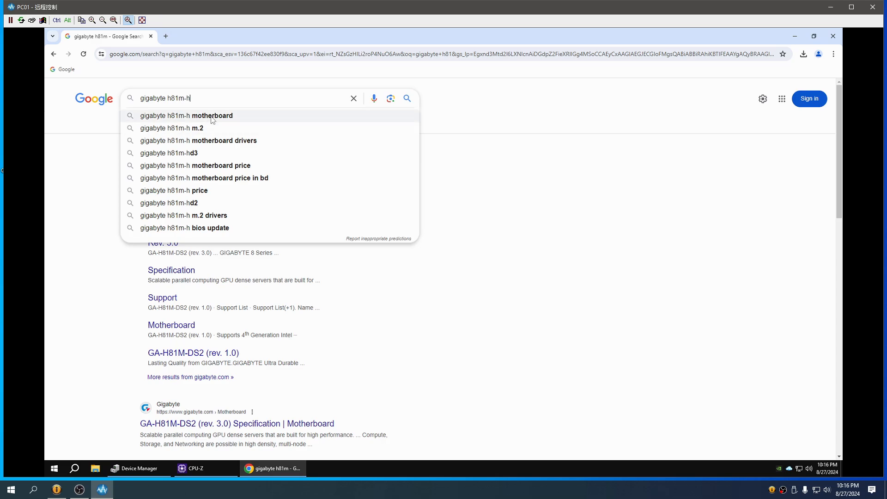
left_click(220, 116)
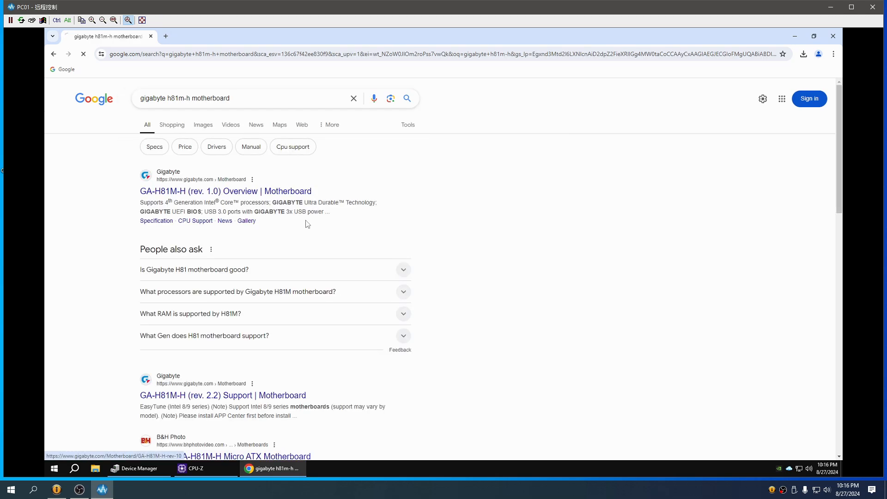
left_click(251, 194)
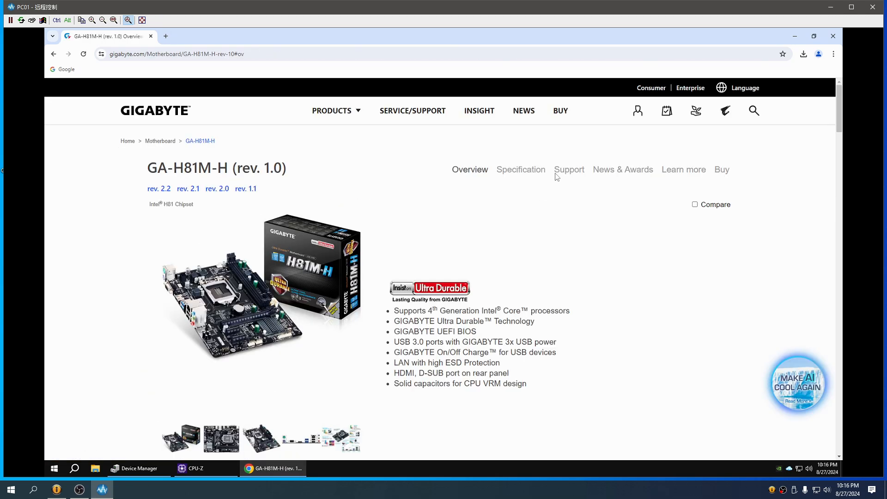
left_click(570, 171)
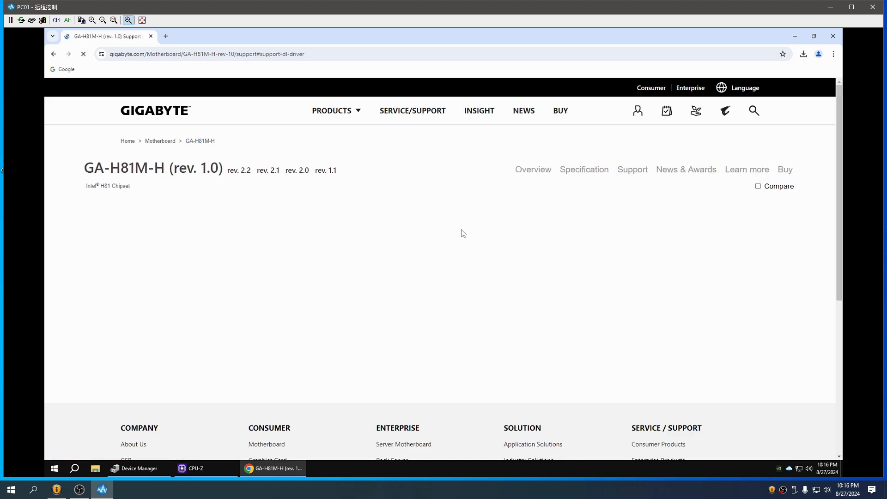
Filter the motherboard's drivers to Windows 10 64bit and download the Intel Management Engine Interface driver from the Chipset category
left_click(246, 252)
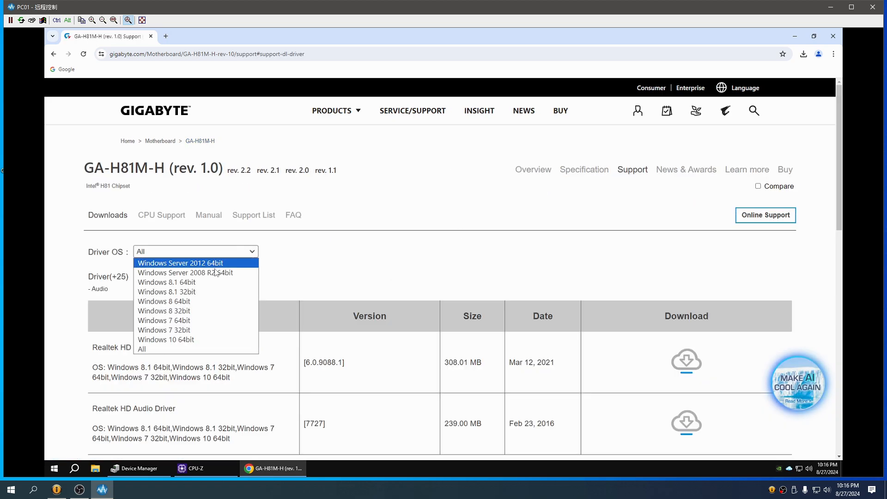
left_click(194, 339)
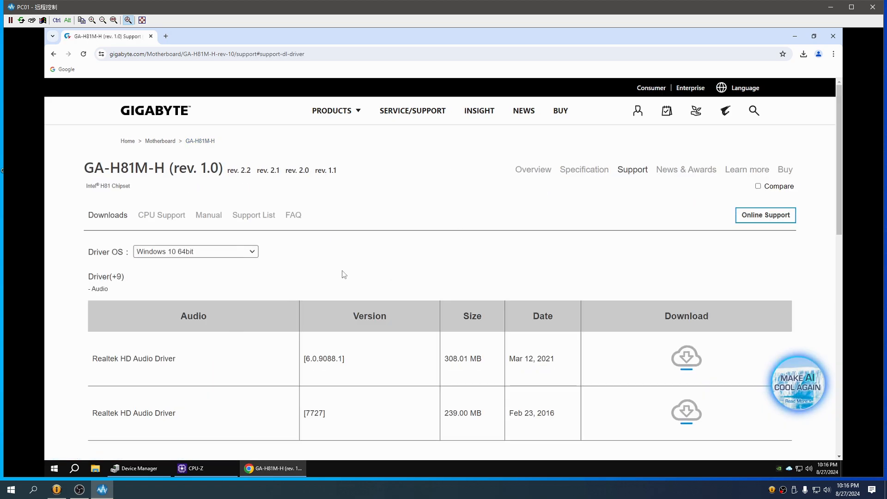
scroll(343, 274, "down", 1)
scroll(342, 270, "down", 1)
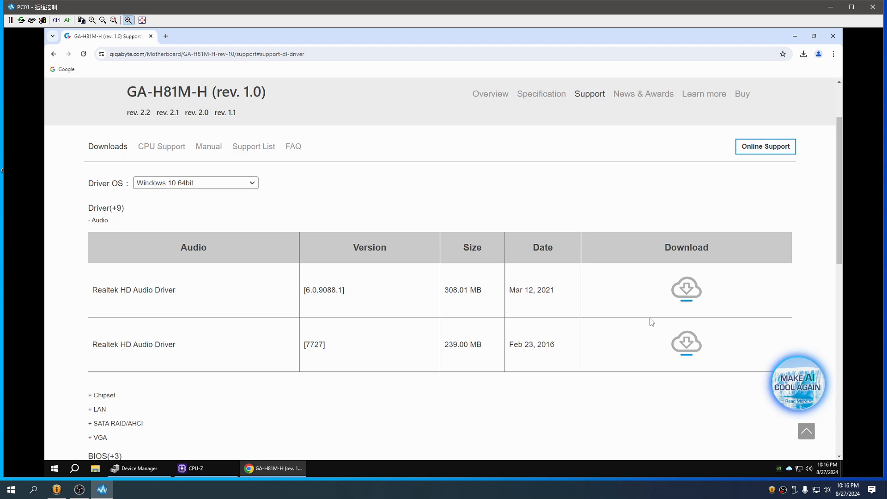
left_click(102, 396)
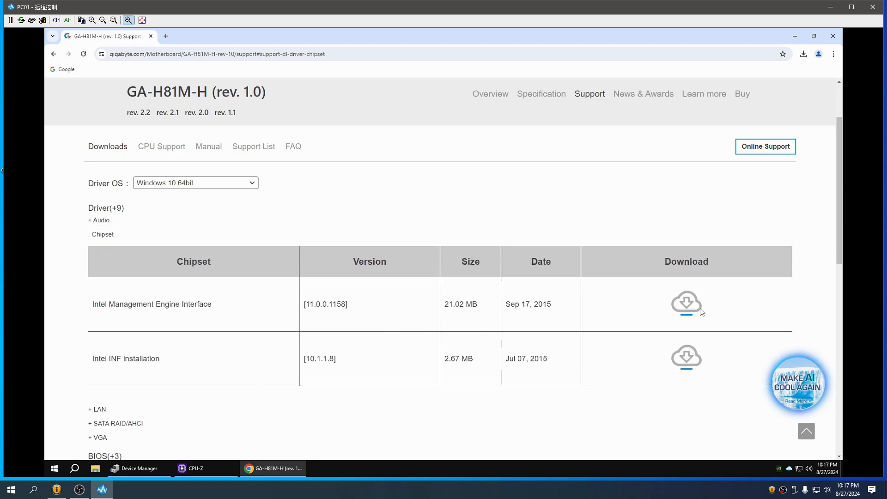
left_click(690, 310)
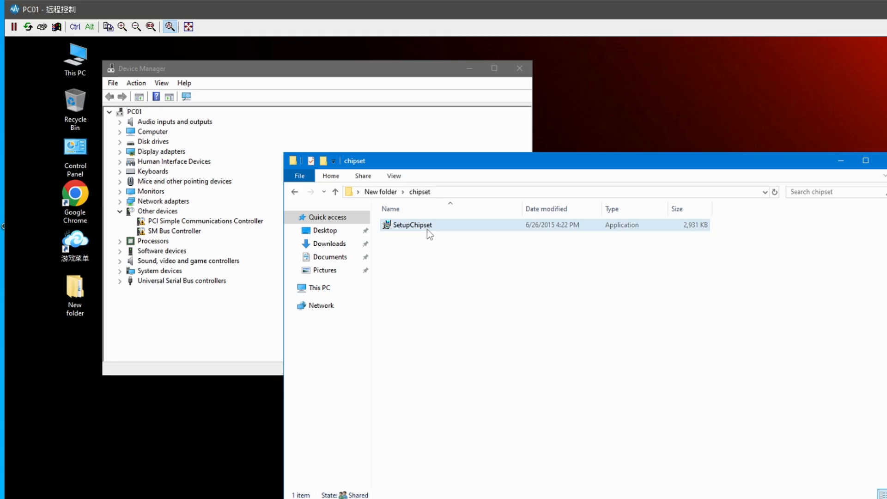
Run SetupChipset from the chipset folder and install the Intel Chipset Device Software
double_click(426, 229)
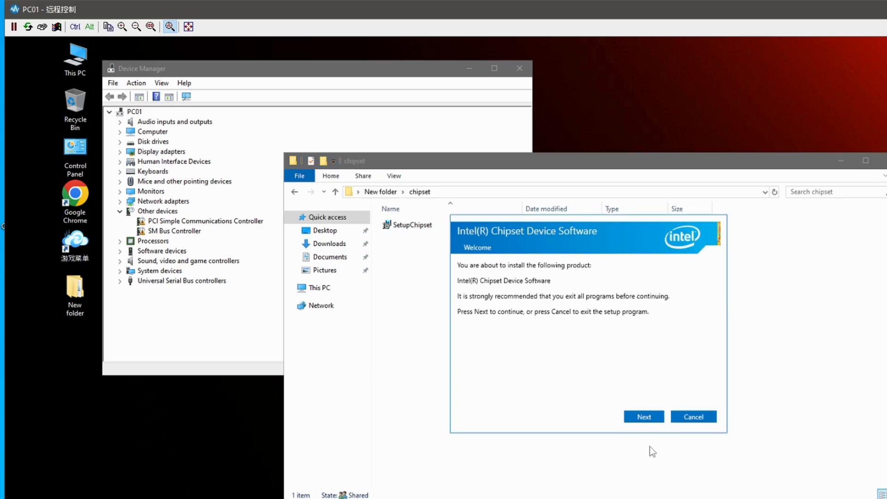
left_click(645, 418)
left_click(642, 417)
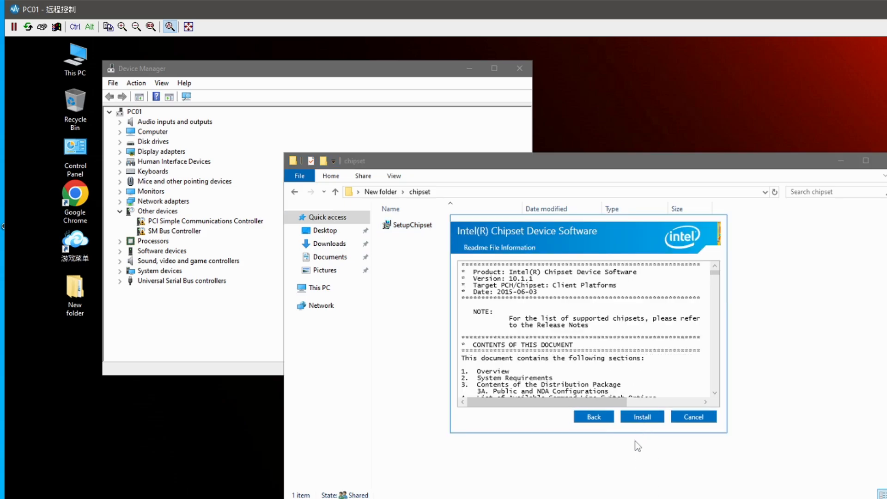
left_click(642, 417)
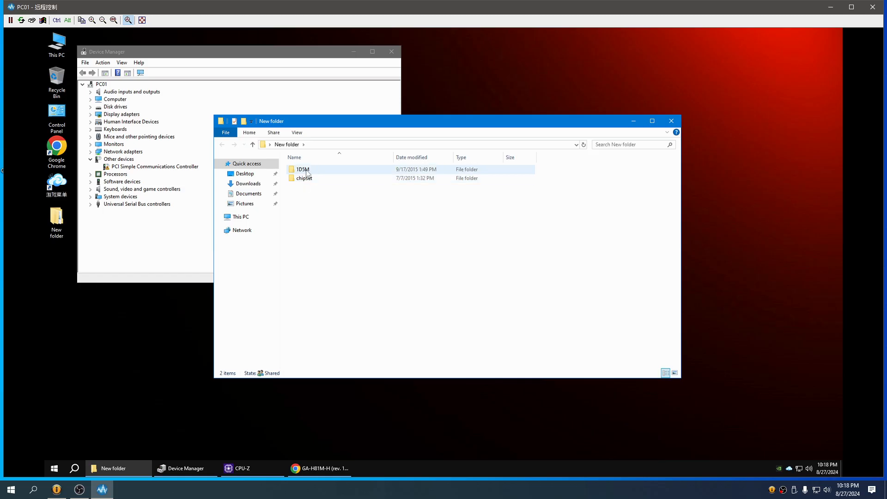
Run Setup from the 1D5M folder, accept the license, install Intel Management Engine Components to the default folder and finish the setup
double_click(306, 173)
left_click(306, 187)
key("Return")
left_click(503, 319)
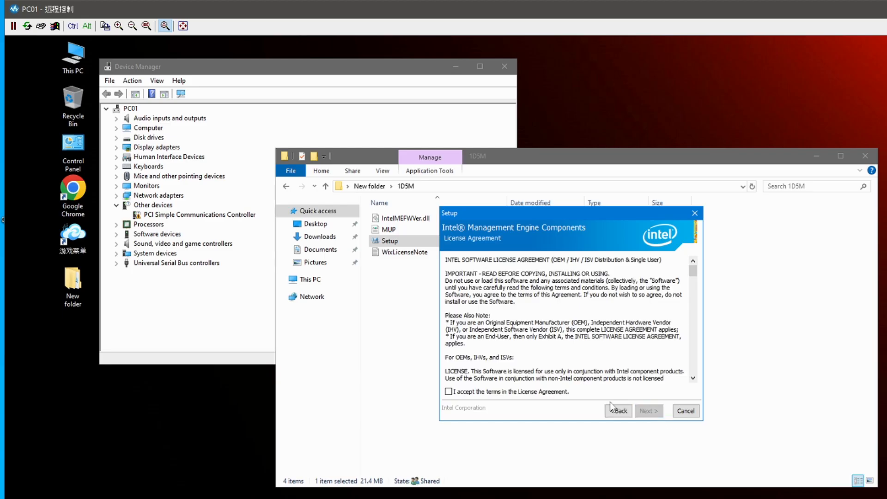
left_click(539, 392)
left_click(634, 412)
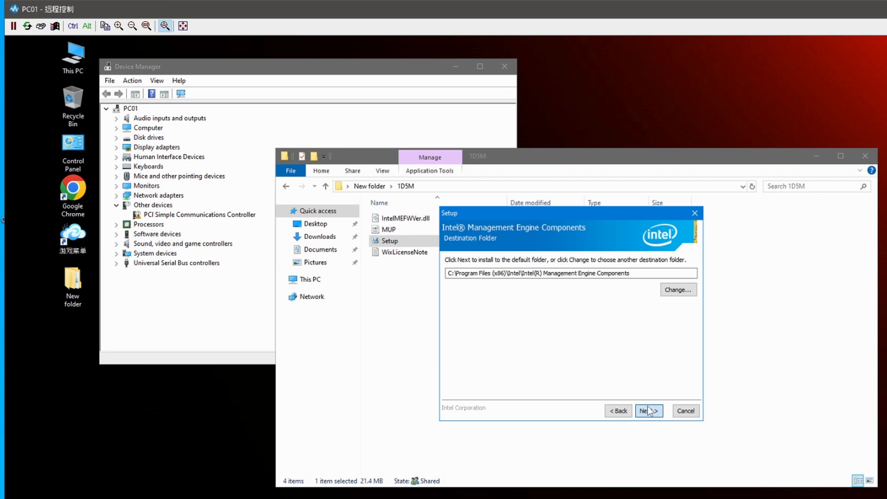
left_click(649, 411)
left_click(865, 157)
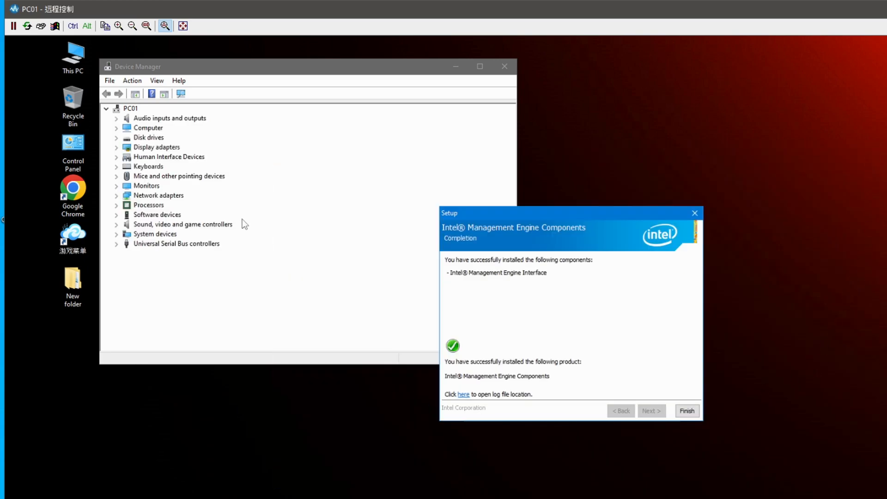
left_click(687, 411)
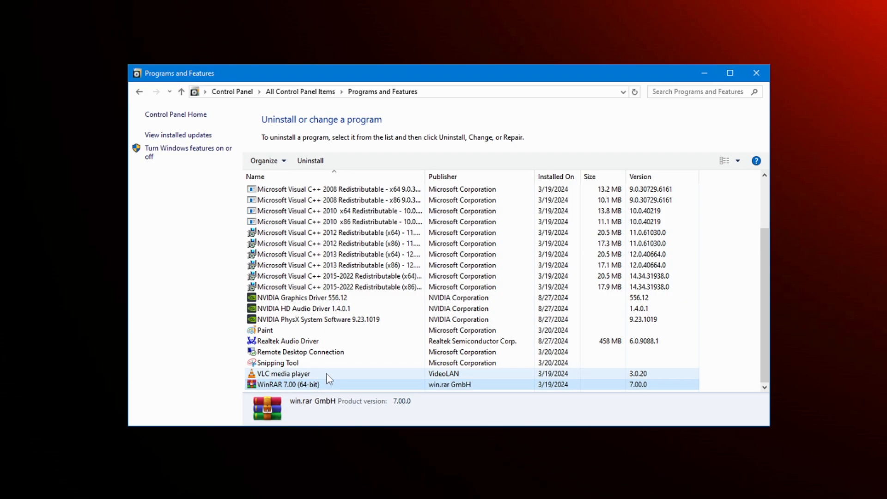
Review the installed software list in Programs and Features and close the Firefox download page's browser window
scroll(326, 381, "up", 2)
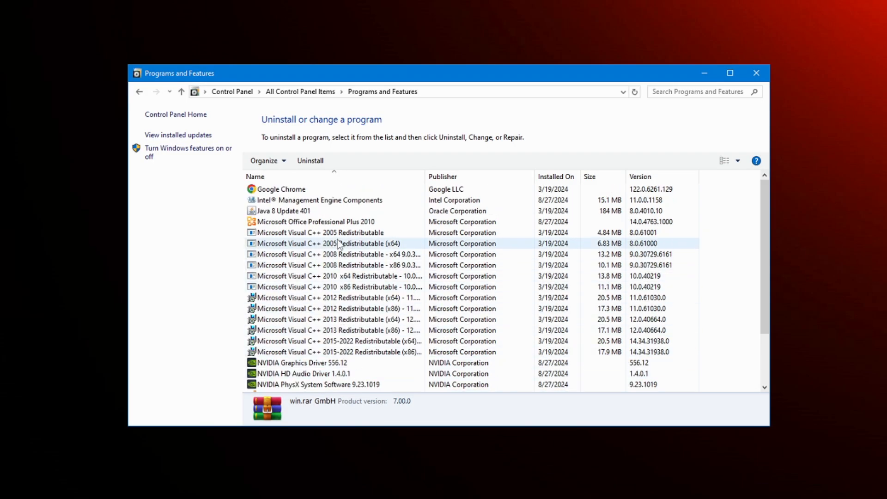
scroll(340, 244, "down", 2)
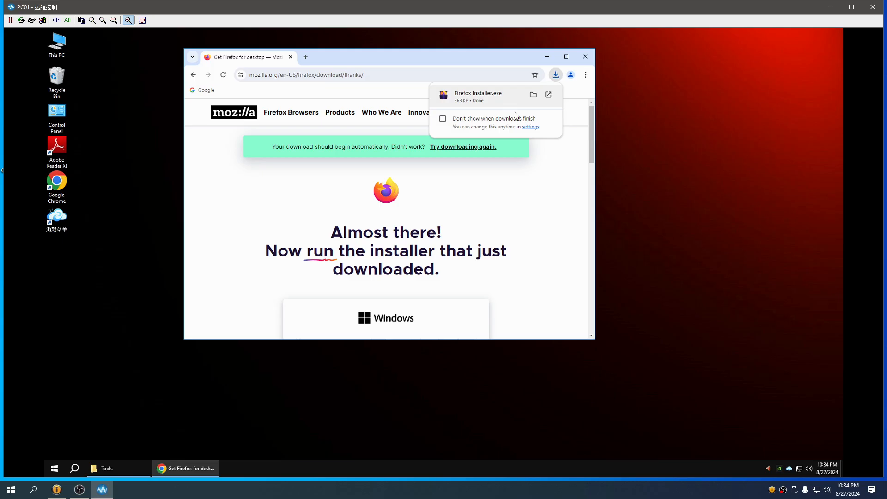
left_click(586, 56)
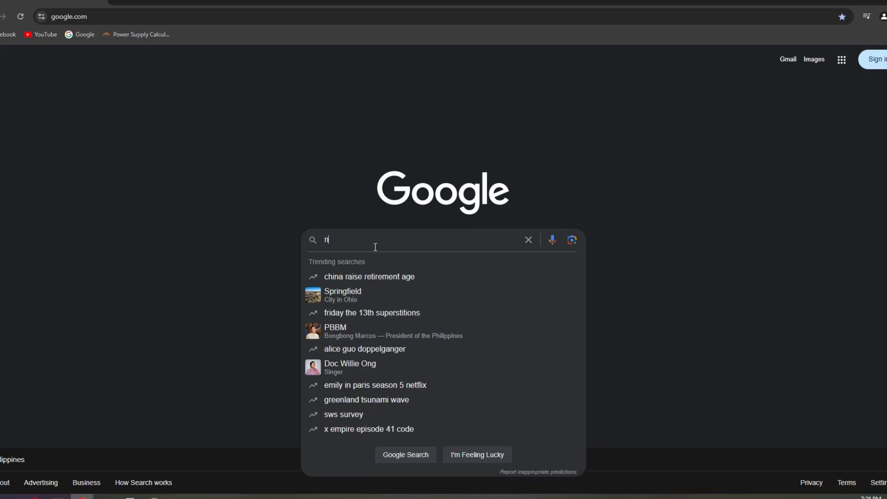
Search Google for "ninite" and open the Ninite website
type("ninite")
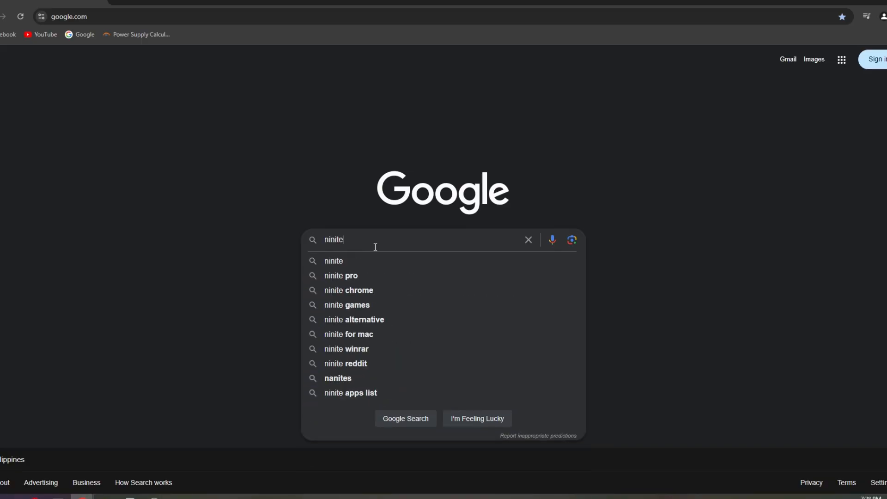
key("Return")
left_click(220, 149)
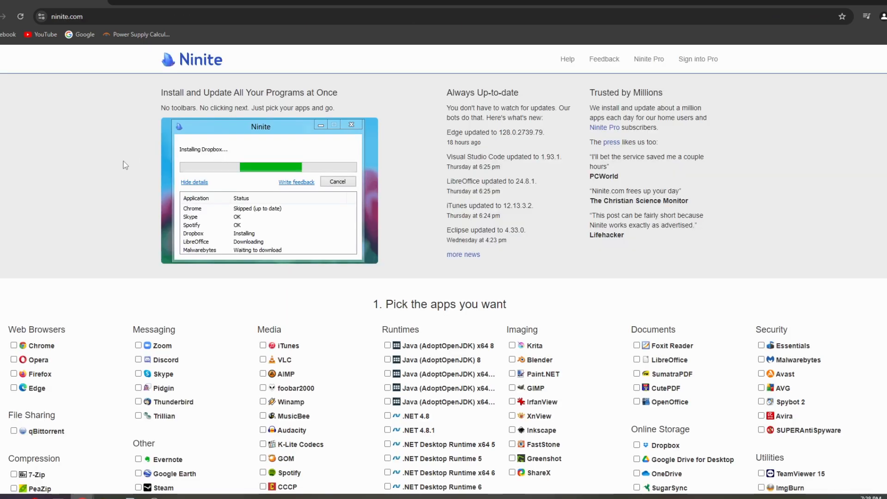
Look over Ninite's list of apps and shut down client PC01 through its remote control session
scroll(125, 165, "down", 2)
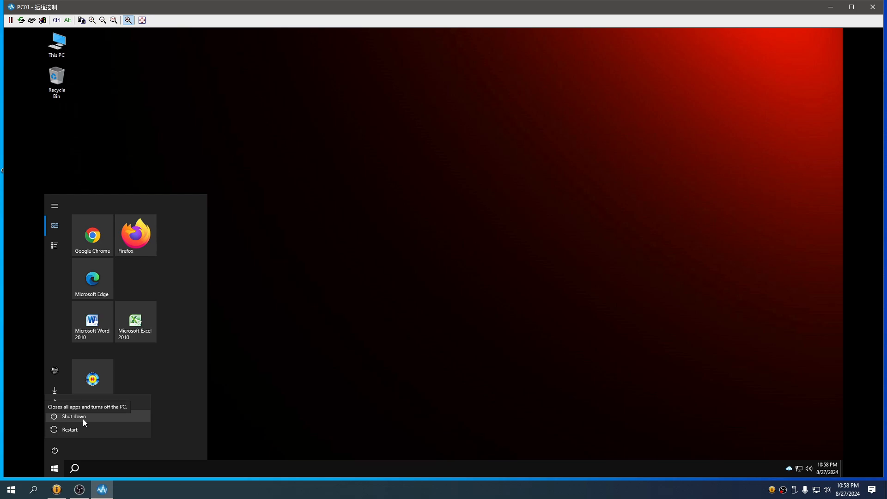
left_click(83, 418)
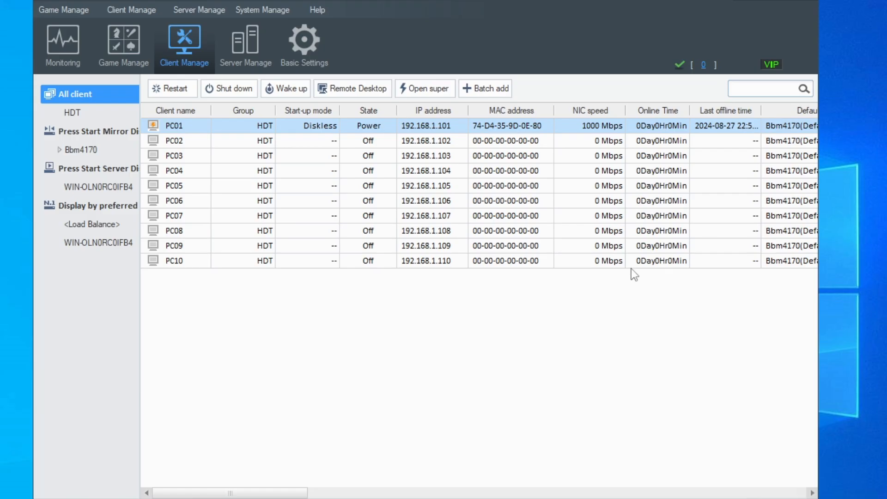
Turn off super mode for PC01 and save its changes as a restore point named UpdateClient
right_click(189, 129)
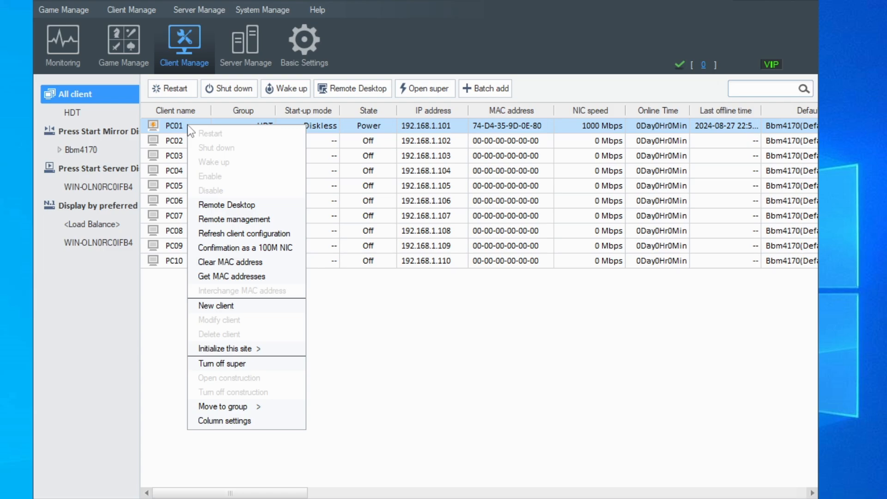
left_click(248, 369)
left_click(452, 290)
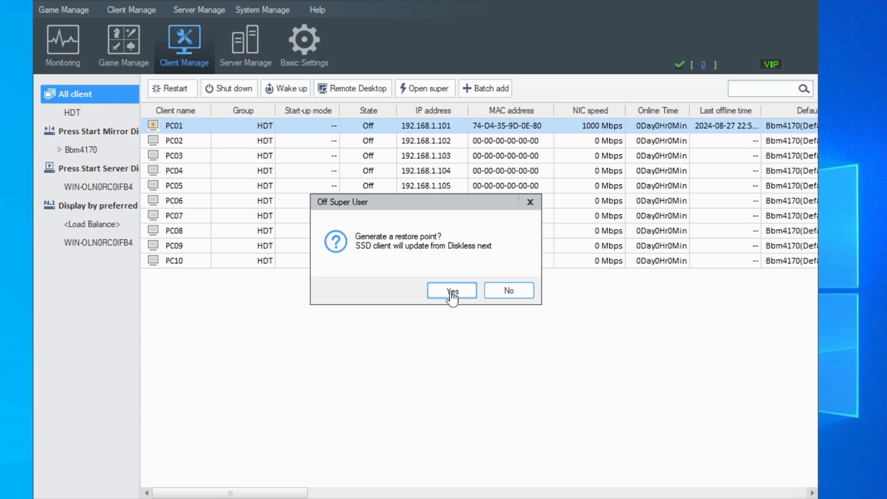
left_click(460, 274)
type("UpdateC")
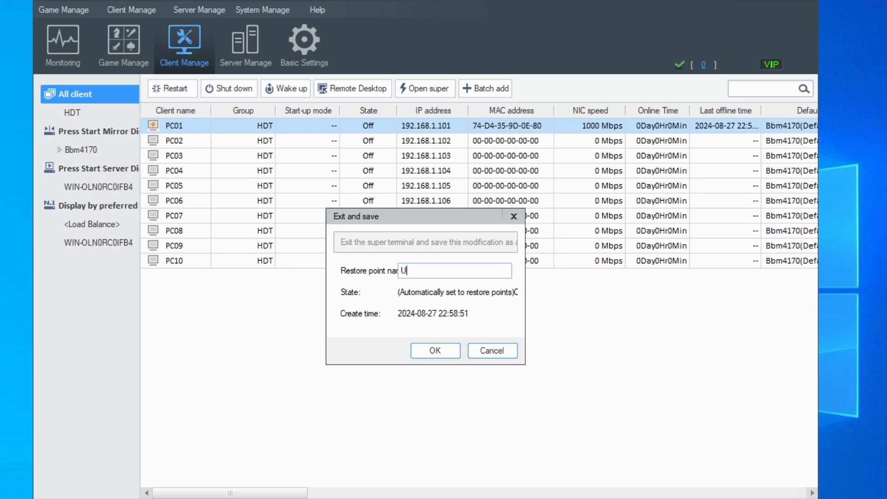
type("lient")
left_click(436, 351)
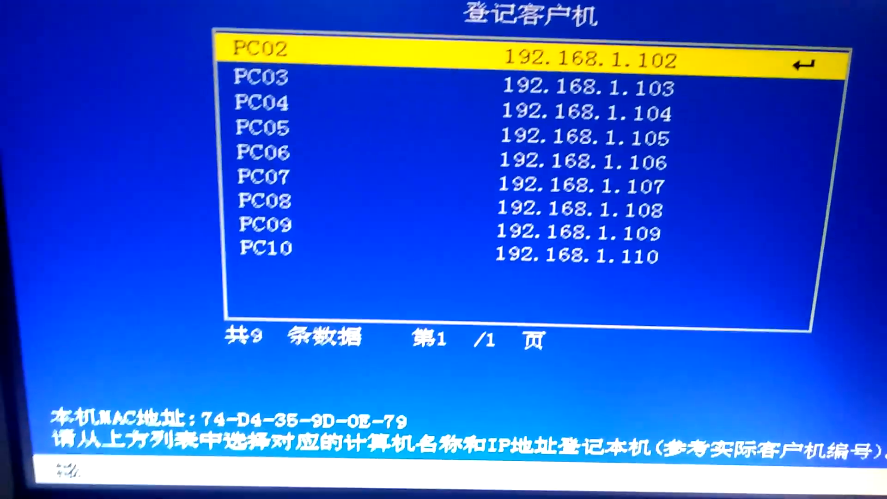
Register the four new client machines on their boot screens as PC02, PC03, PC04 and PC05
key("Return")
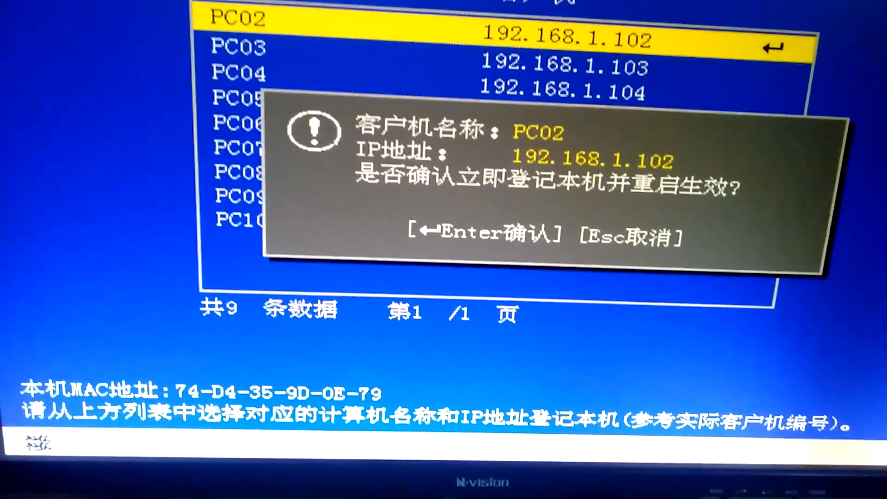
key("Return")
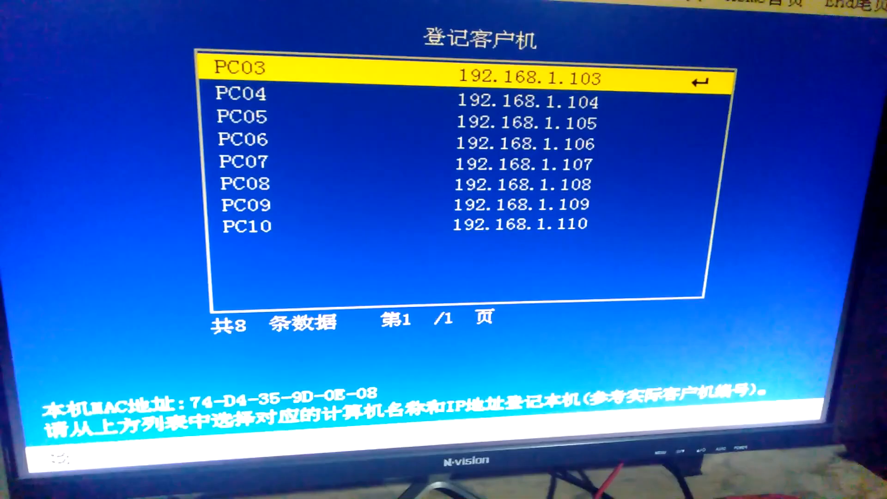
key("Return")
key("Return")
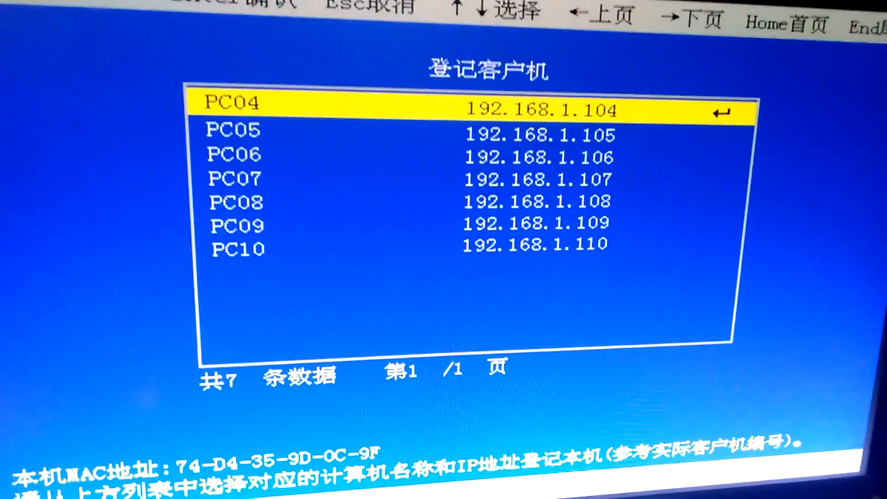
key("Return")
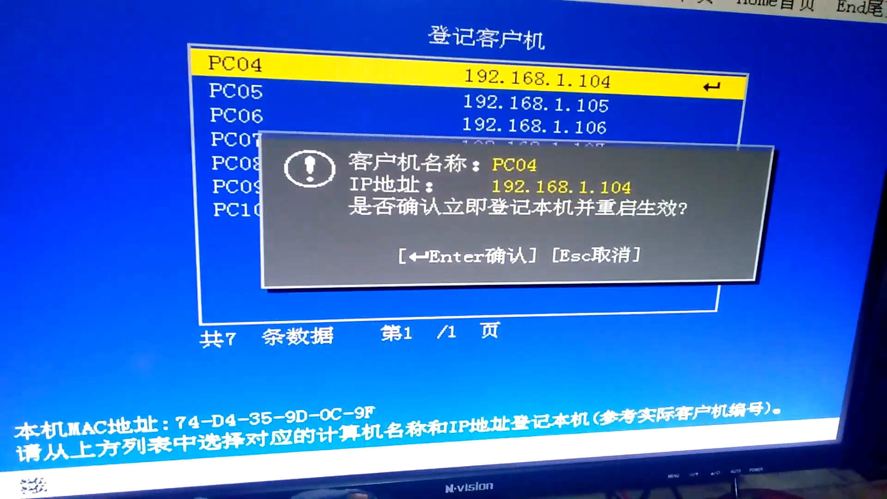
key("Return")
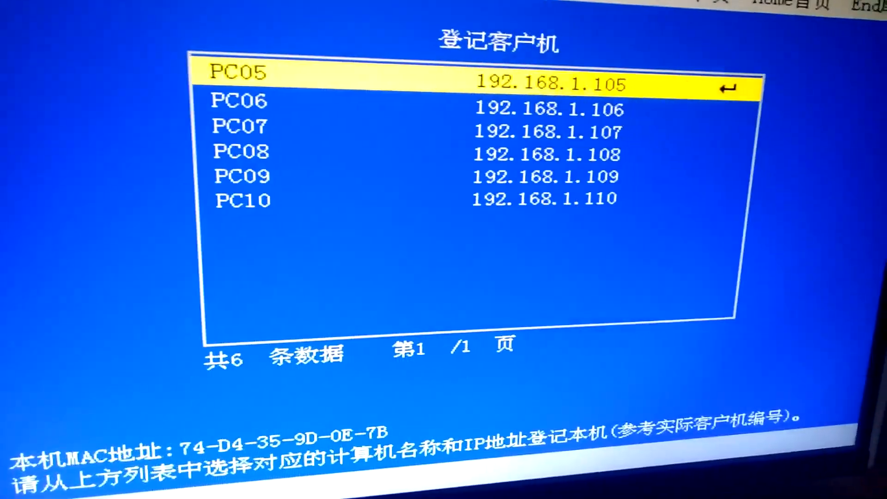
key("Return")
key("Return")
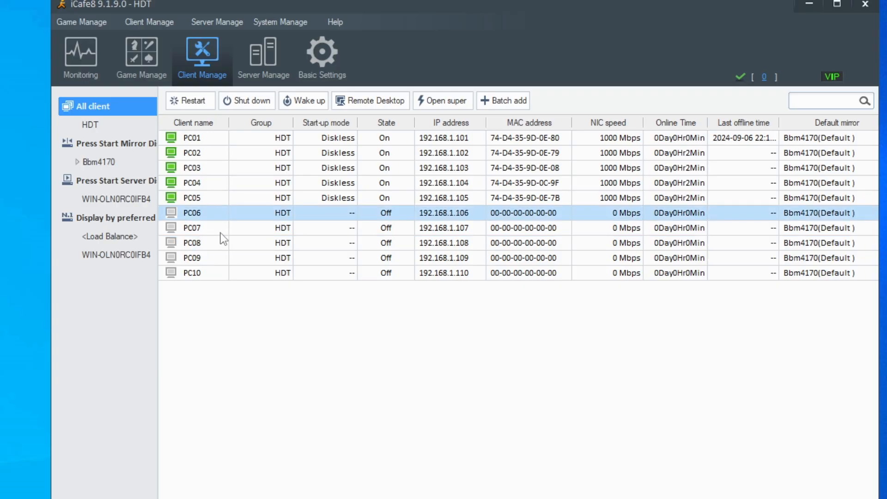
left_click_drag(204, 218, 200, 243)
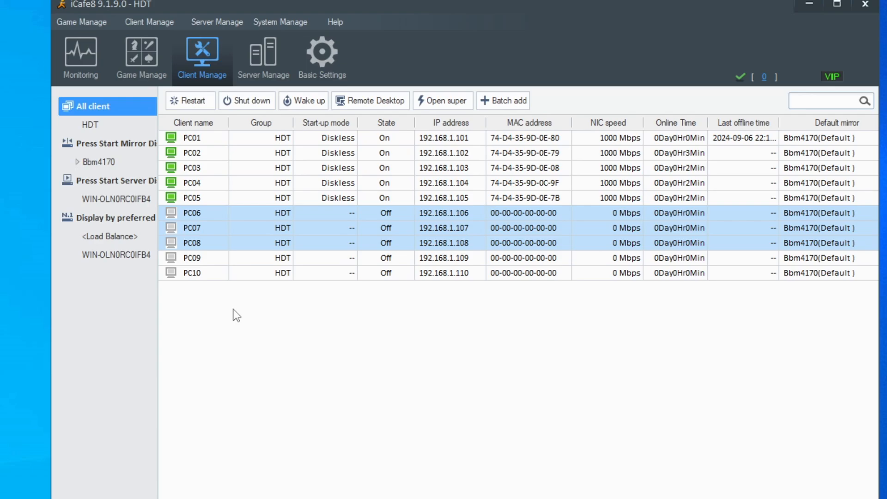
left_click(268, 241)
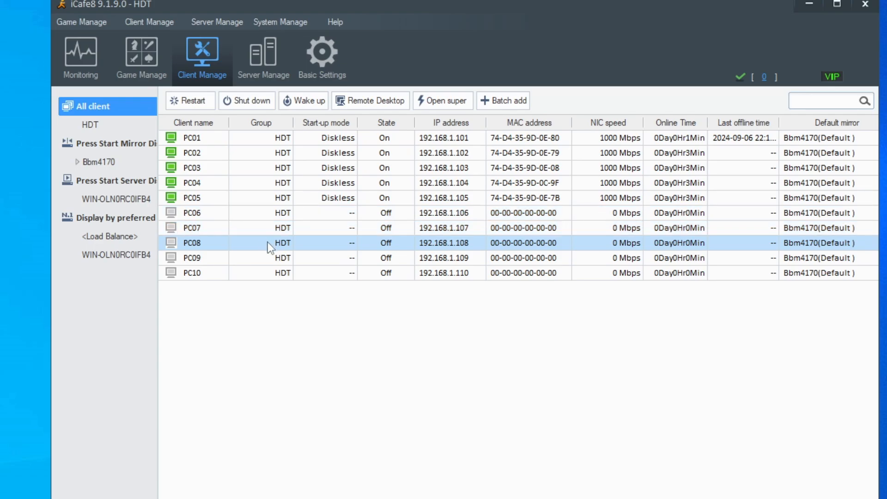
Copy the Bbm4170 image's Default configuration as a new configuration named ASUS and close the image management window
left_click(262, 65)
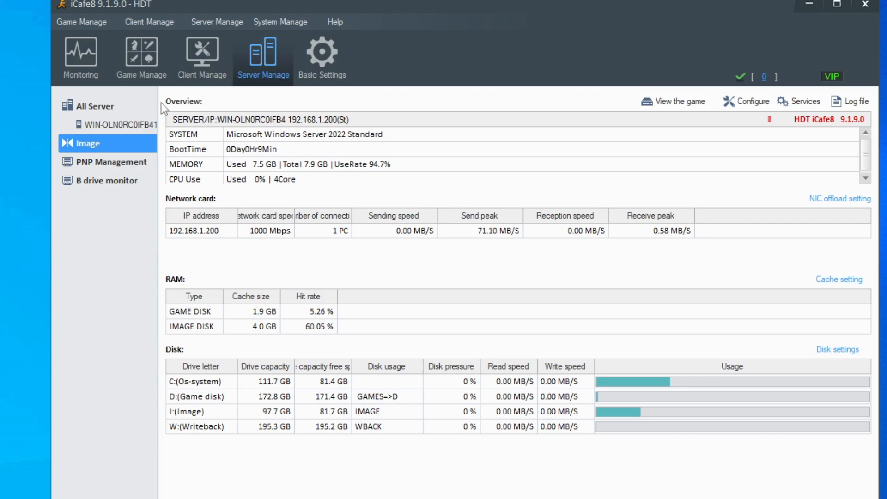
left_click(64, 142)
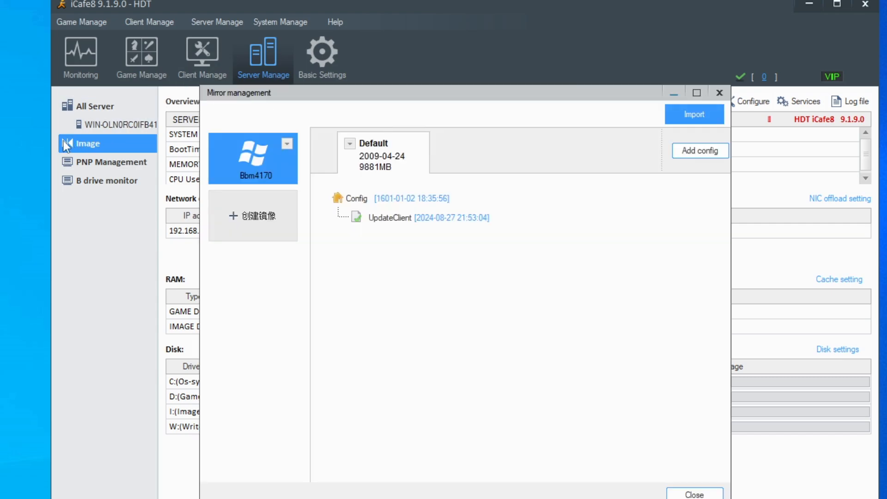
left_click(351, 146)
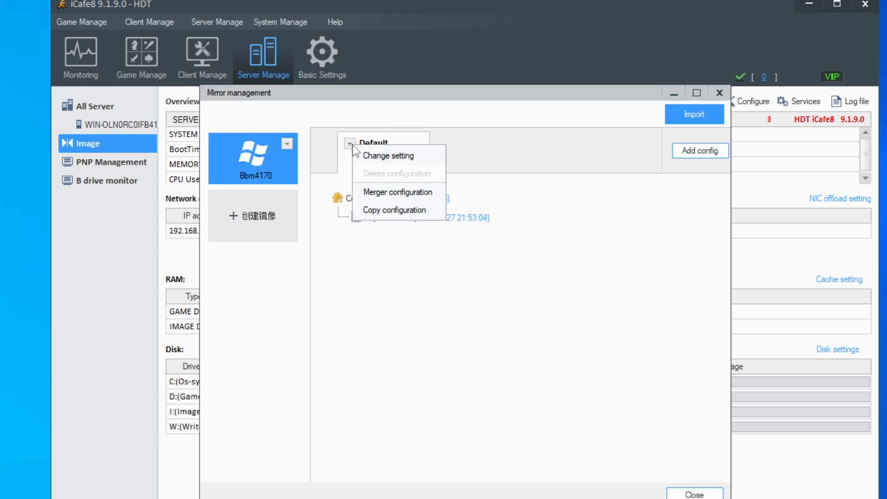
left_click(375, 209)
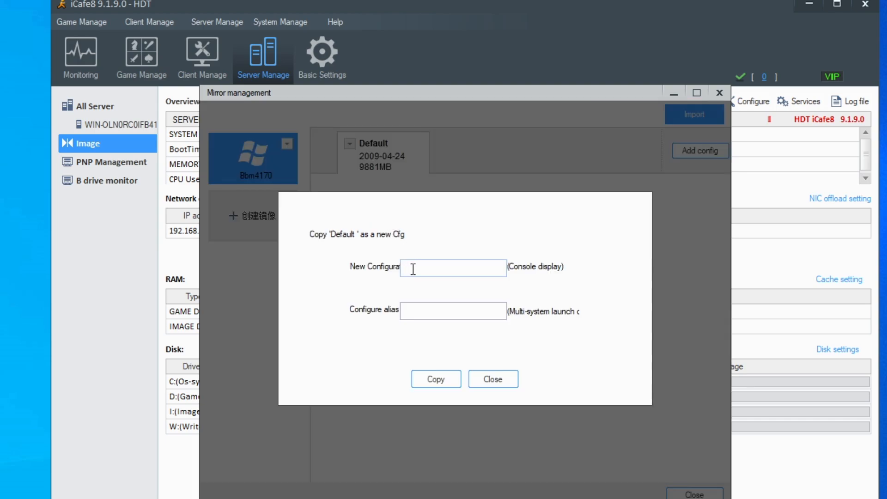
type("ASUS")
left_click(441, 386)
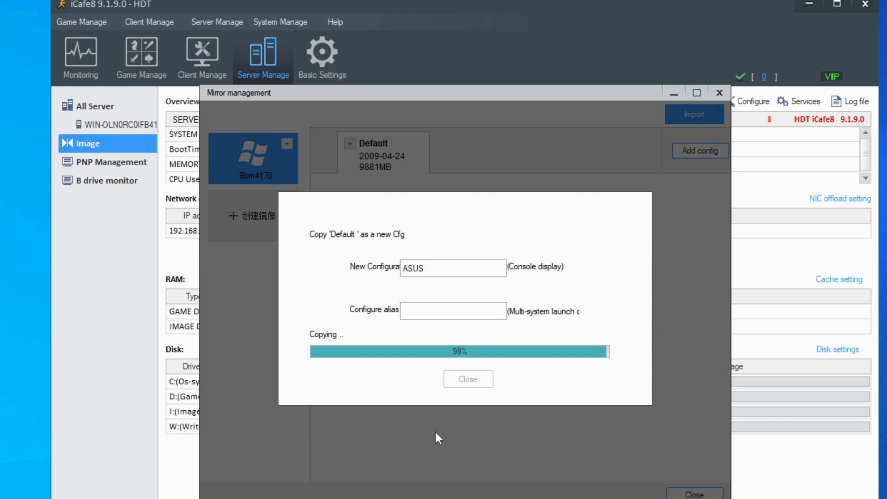
left_click(488, 379)
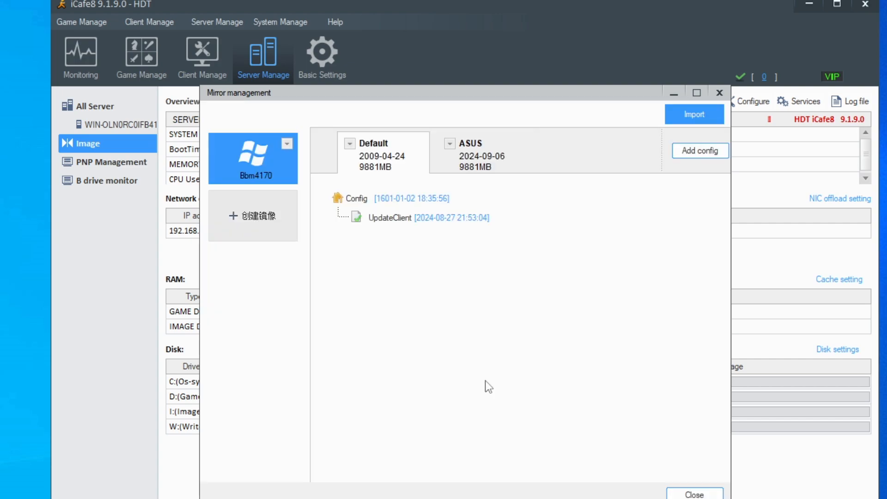
left_click(470, 169)
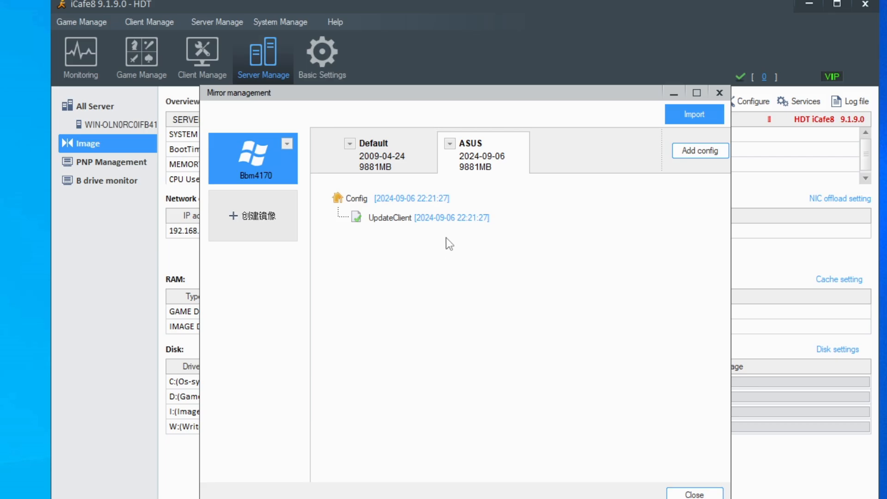
left_click(700, 494)
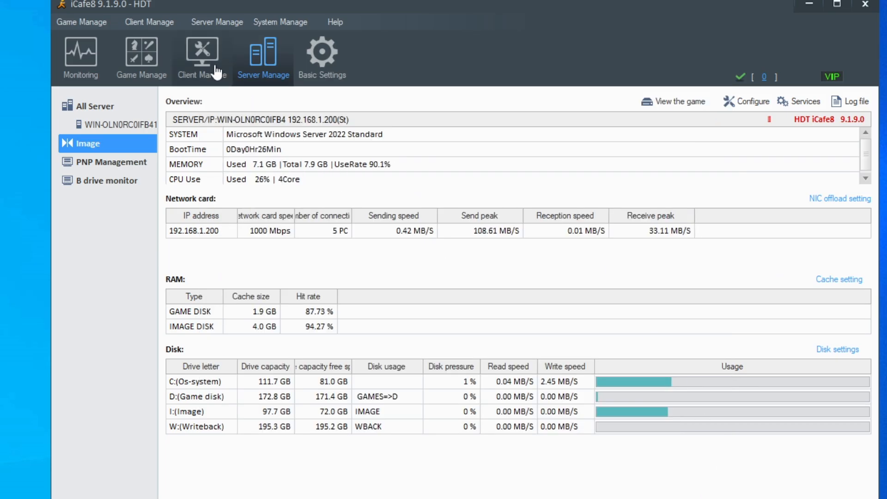
Bulk-modify clients PC06 to PC08 so their default mirror Bbm4170 uses the ASUS configuration point
left_click(216, 72)
left_click(267, 216)
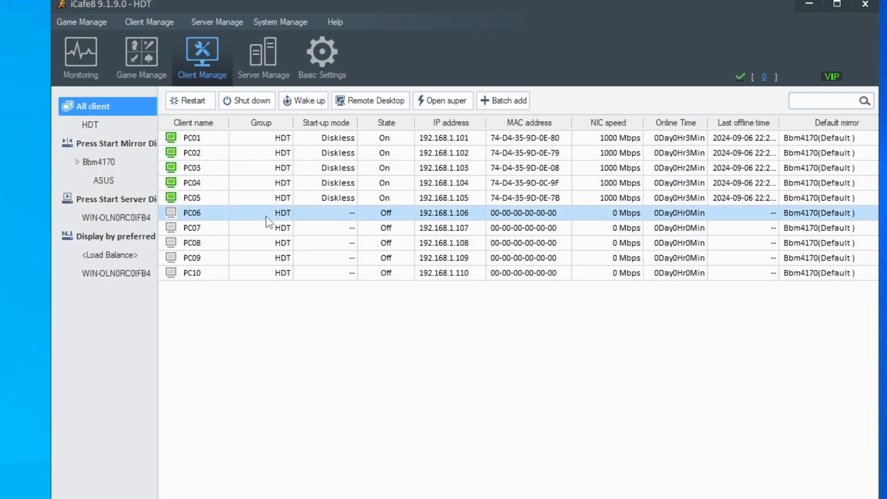
left_click(270, 240)
left_click(272, 216, "shift")
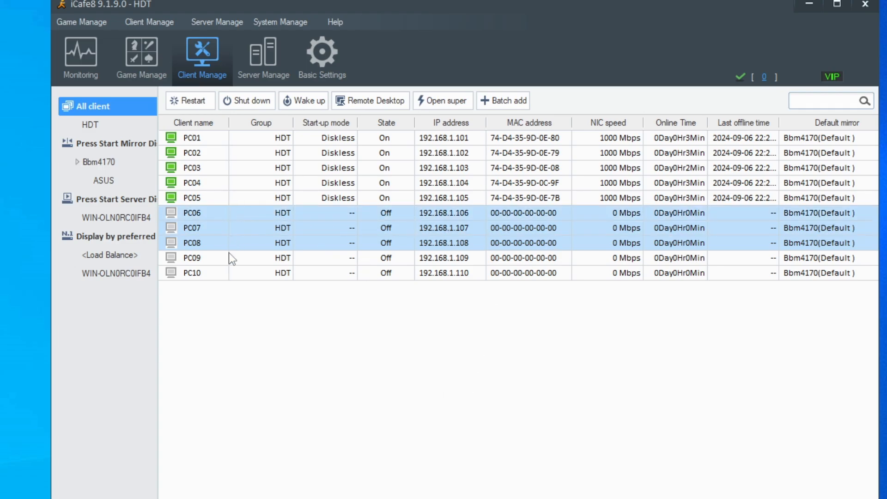
right_click(273, 228)
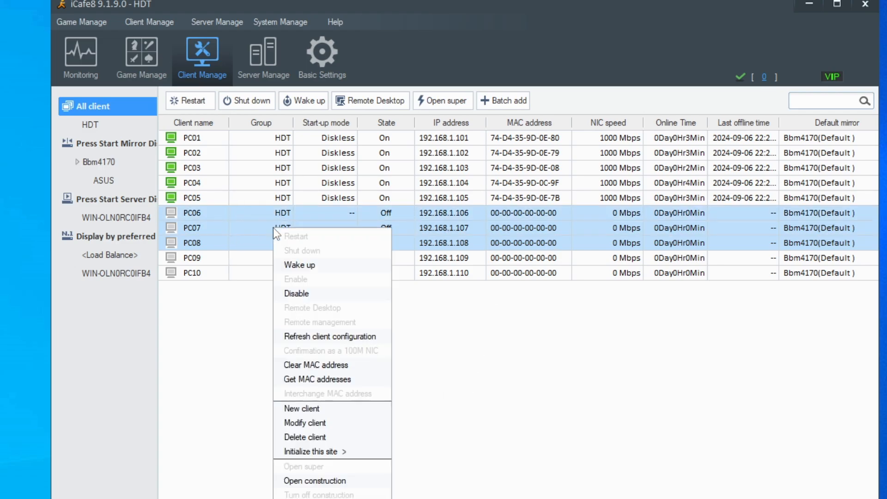
left_click(332, 423)
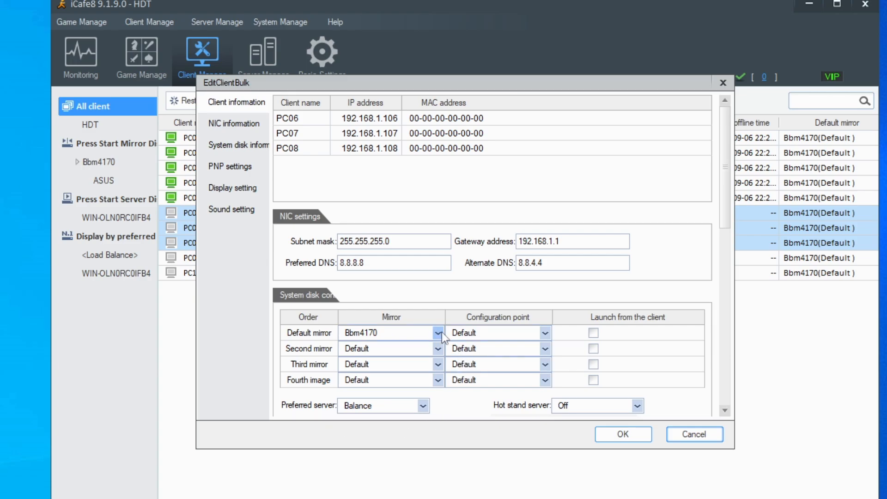
left_click(545, 332)
left_click(479, 365)
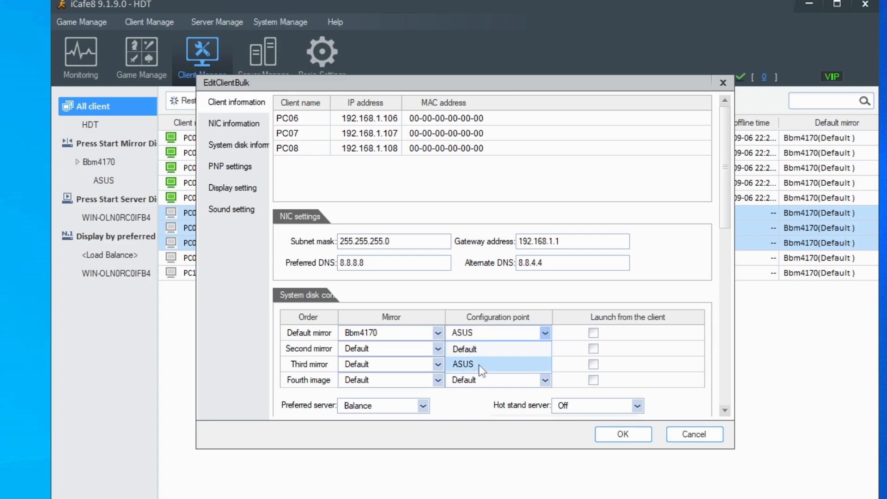
left_click(613, 436)
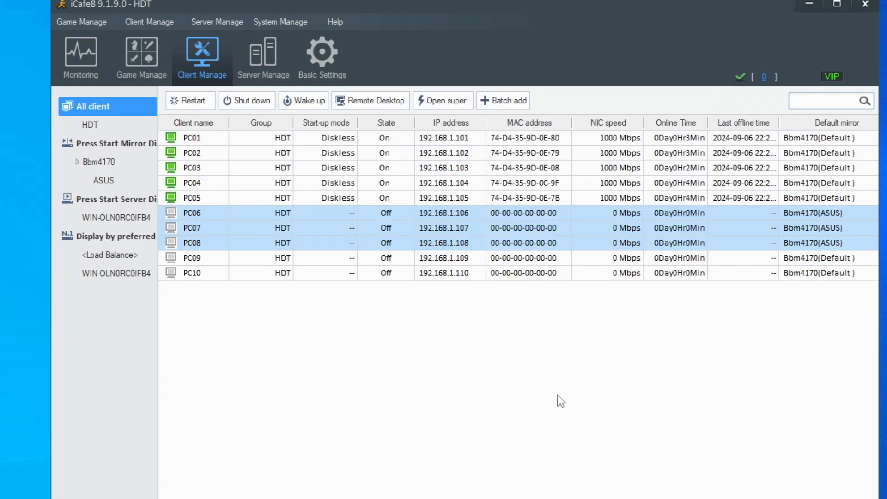
Open super mode for client PC06 on the UpdateClient restore point
left_click(356, 241)
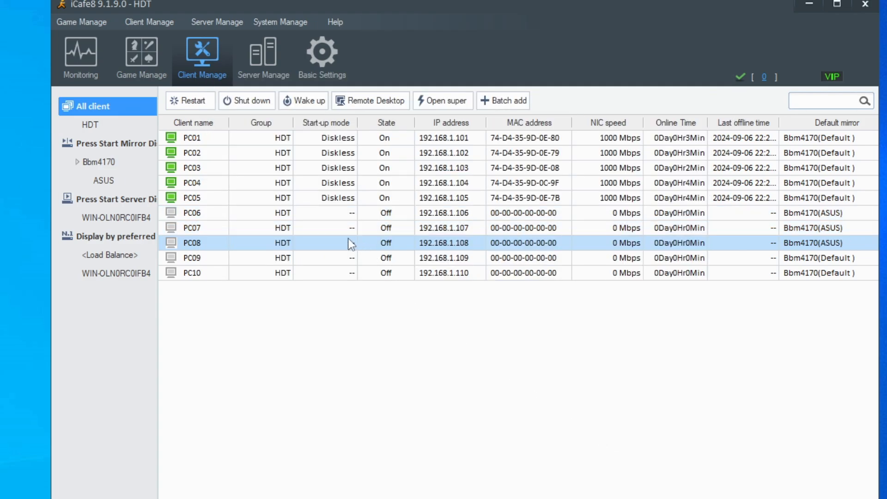
left_click(274, 216)
right_click(274, 216)
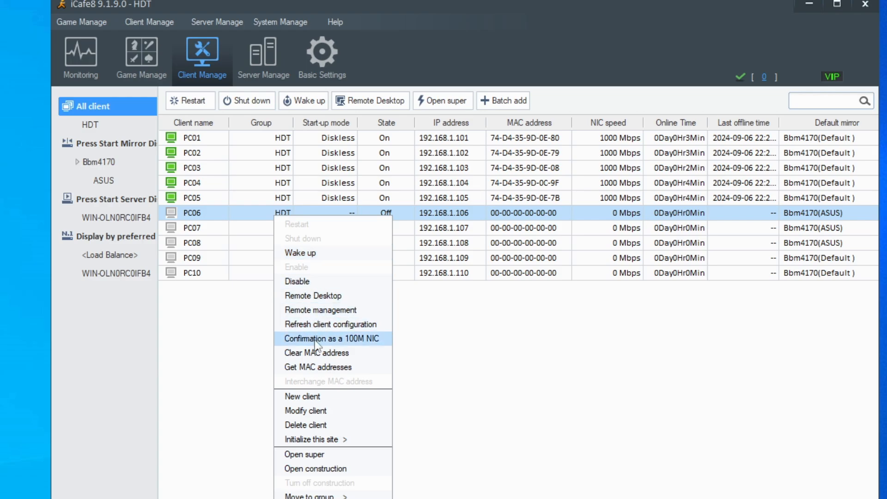
left_click(323, 454)
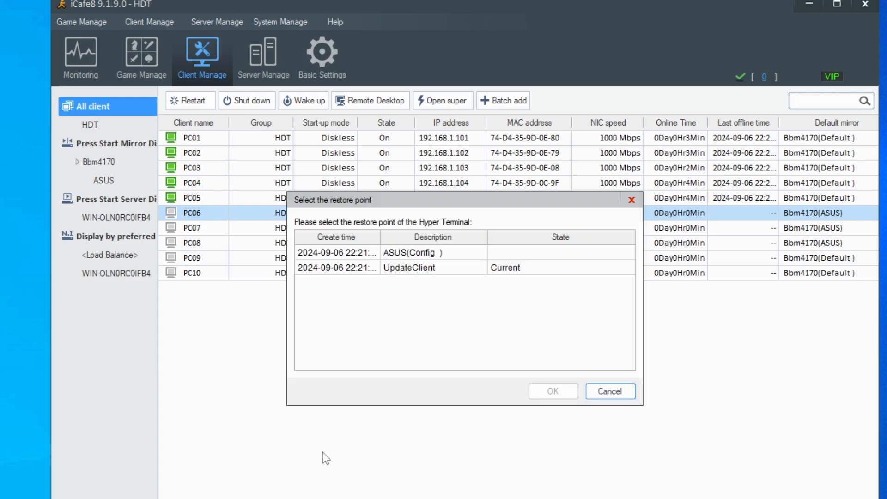
left_click(454, 270)
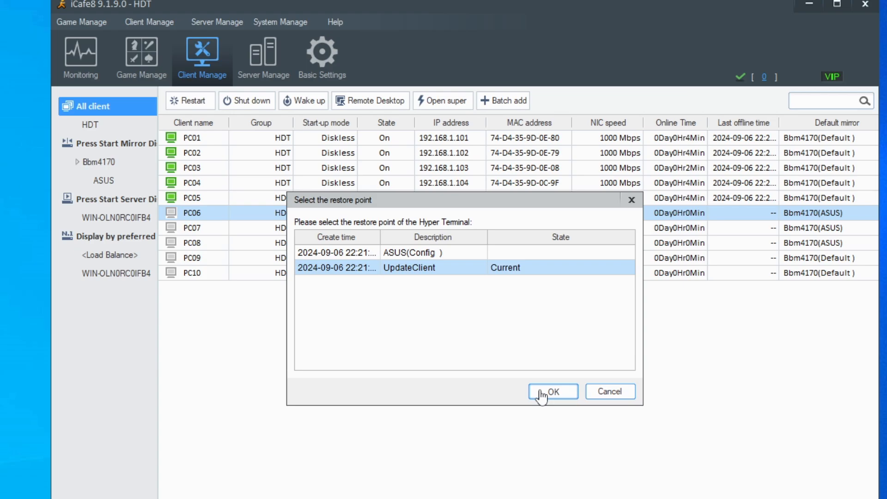
left_click(541, 394)
left_click(164, 232)
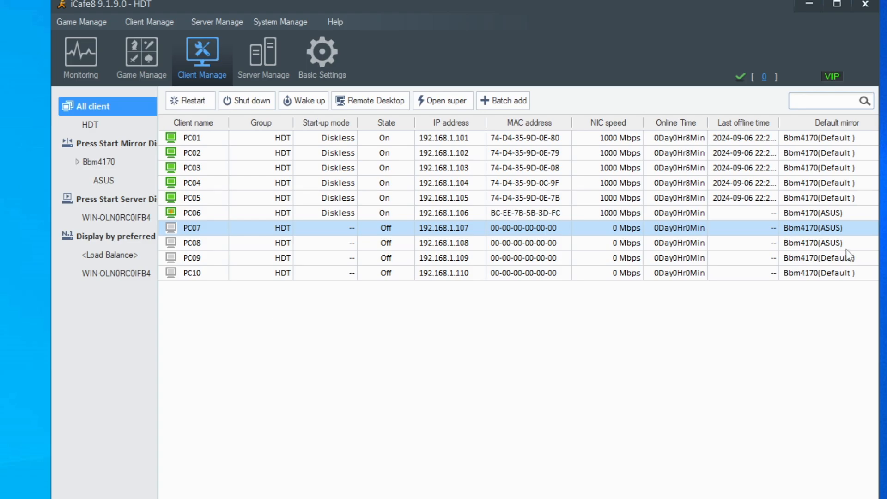
Open a remote desktop session with control of client PC06 and maximize its window
left_click(198, 215)
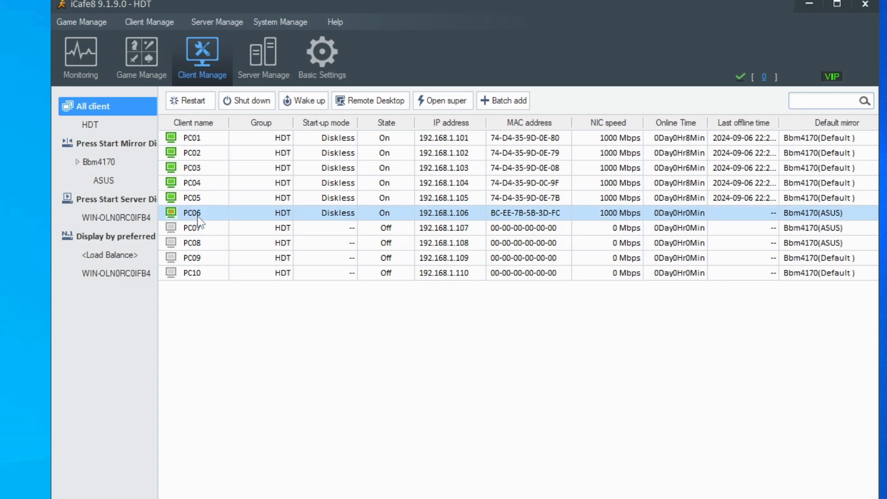
right_click(198, 216)
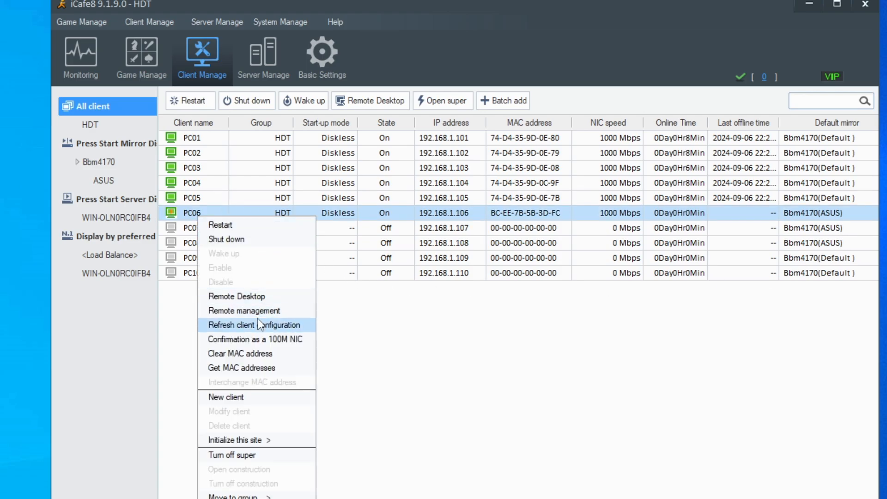
left_click(259, 298)
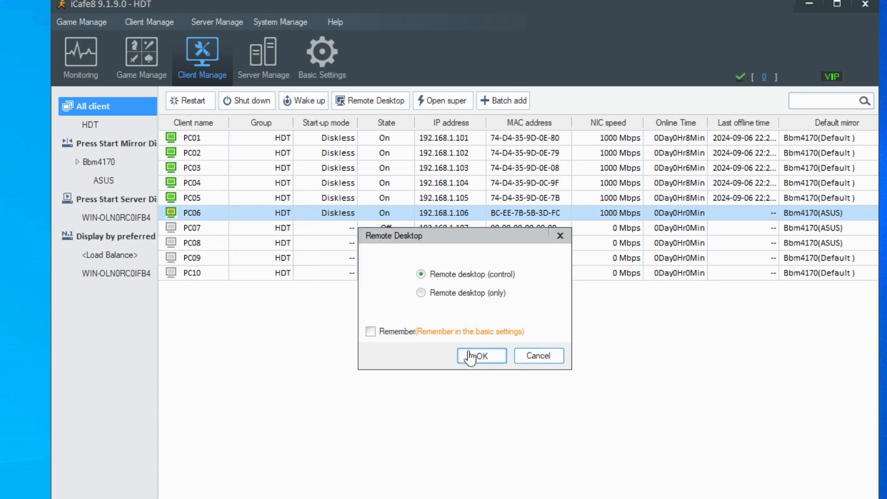
left_click(468, 353)
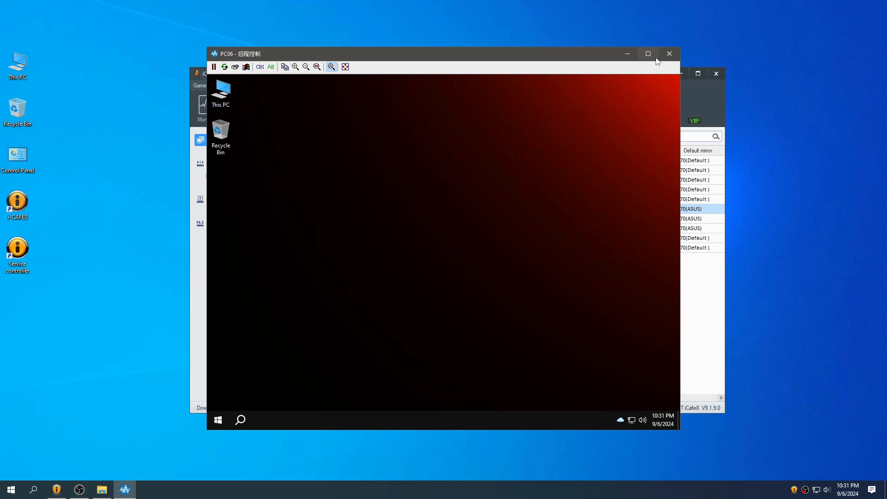
left_click(649, 54)
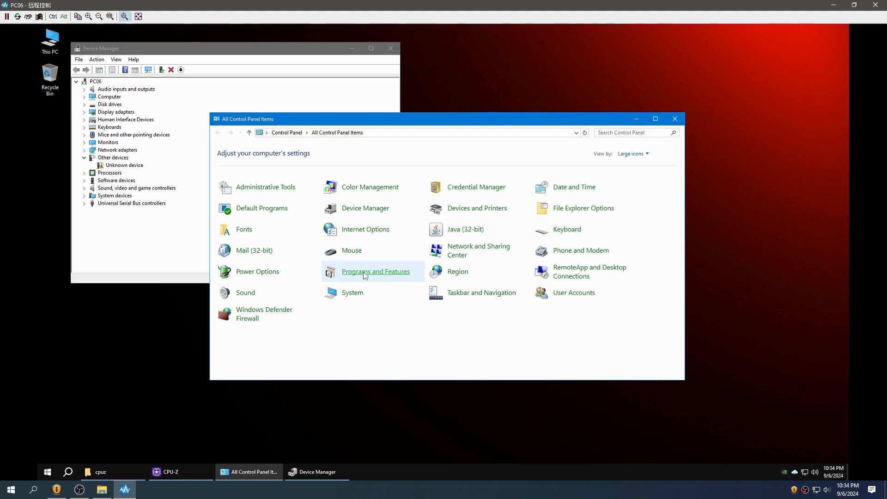
Uninstall Intel Management Engine Components from PC06 through Programs and Features
left_click(365, 274)
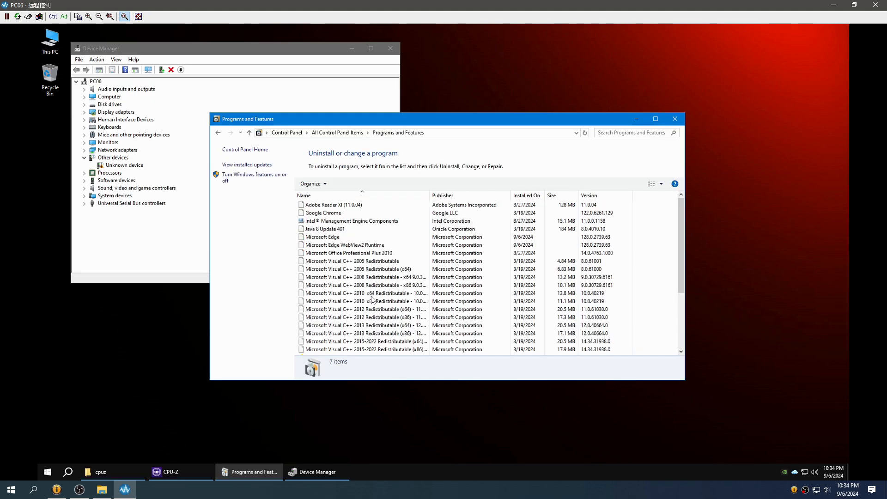
left_click(353, 220)
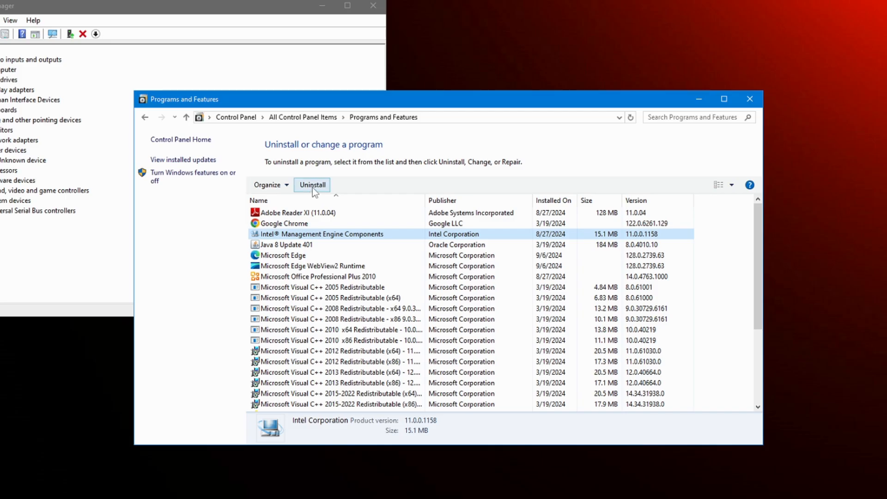
left_click(313, 187)
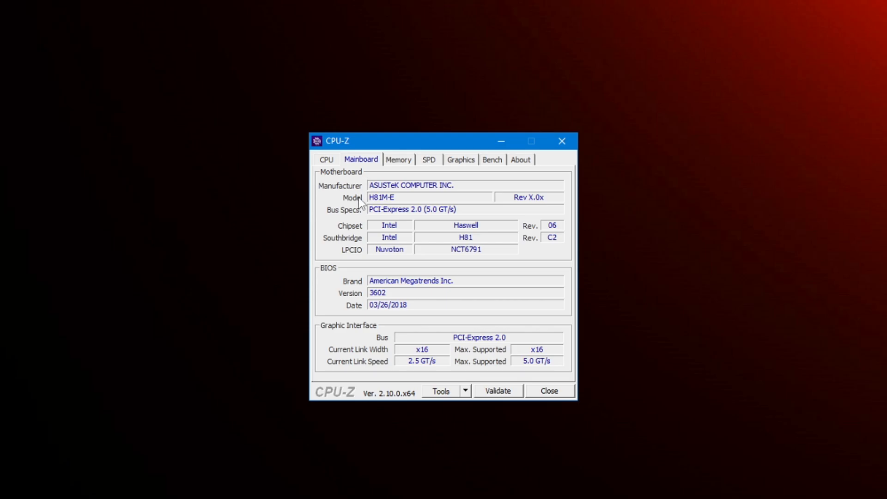
Shut down PC06 from its own Windows desktop in the remote session
left_click(11, 493)
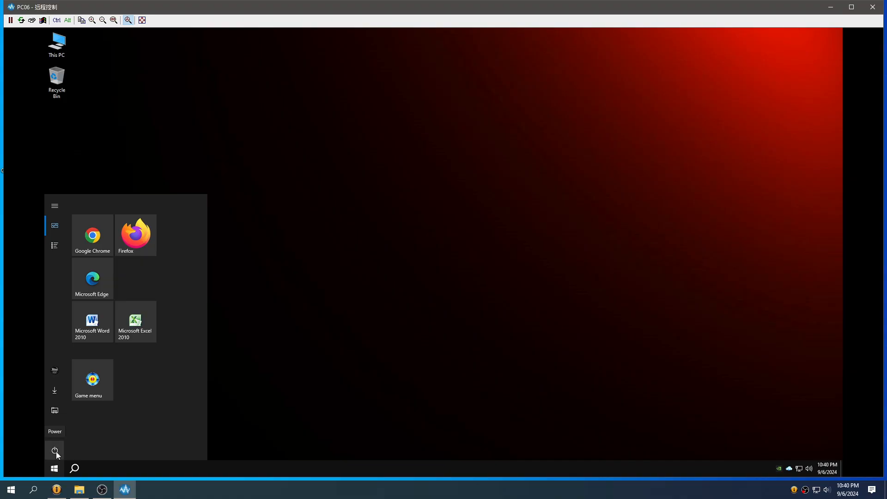
left_click(54, 450)
left_click(73, 418)
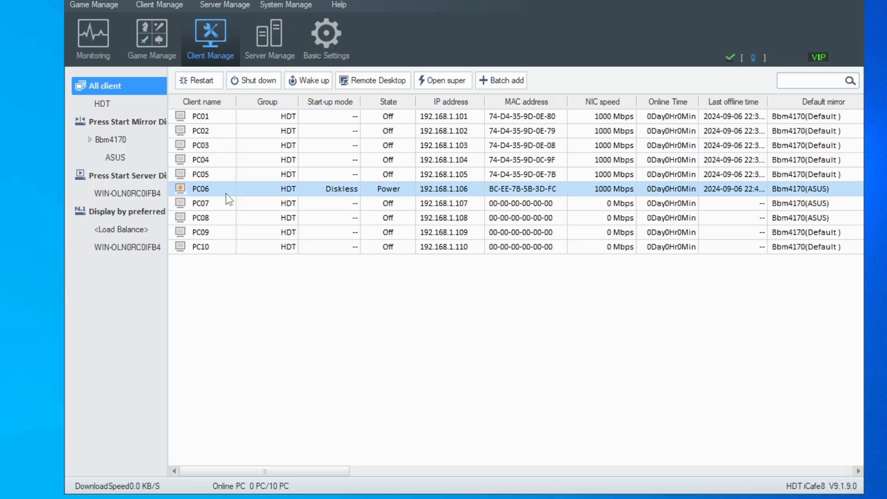
Turn off super mode for client PC06 and save its changes as a restore point named update_asus
right_click(226, 193)
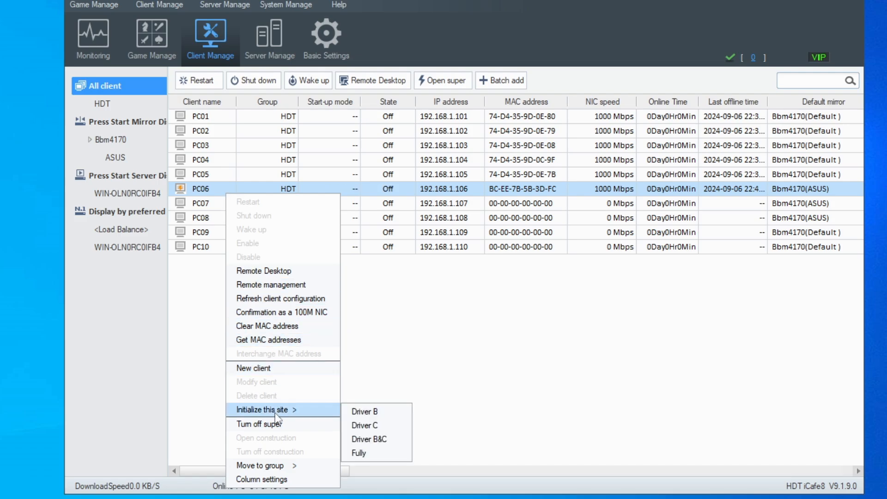
left_click(271, 425)
left_click(482, 277)
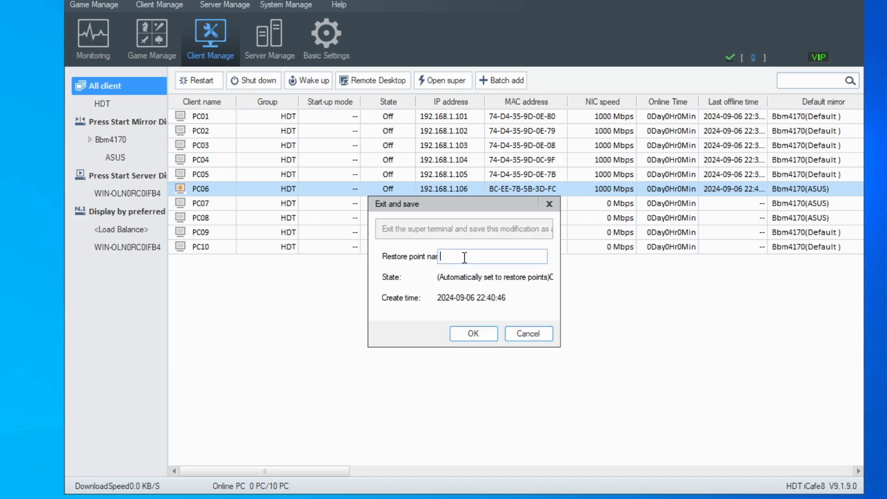
type("update_asus")
left_click(484, 344)
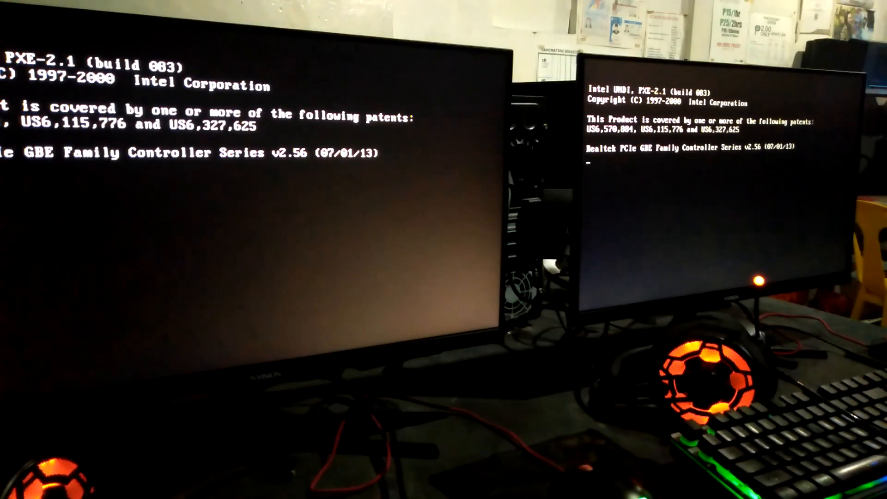
Register the booting machines as PC07 and PC08, and shut both clients down
key("Return")
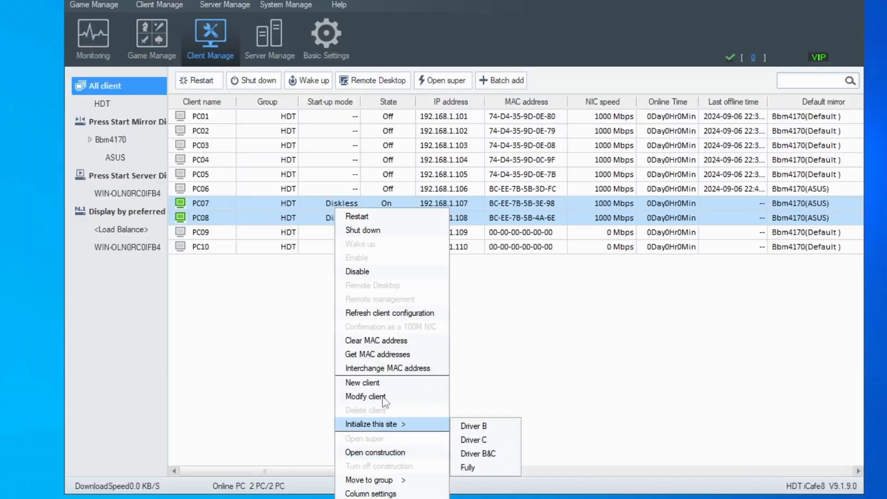
left_click(365, 230)
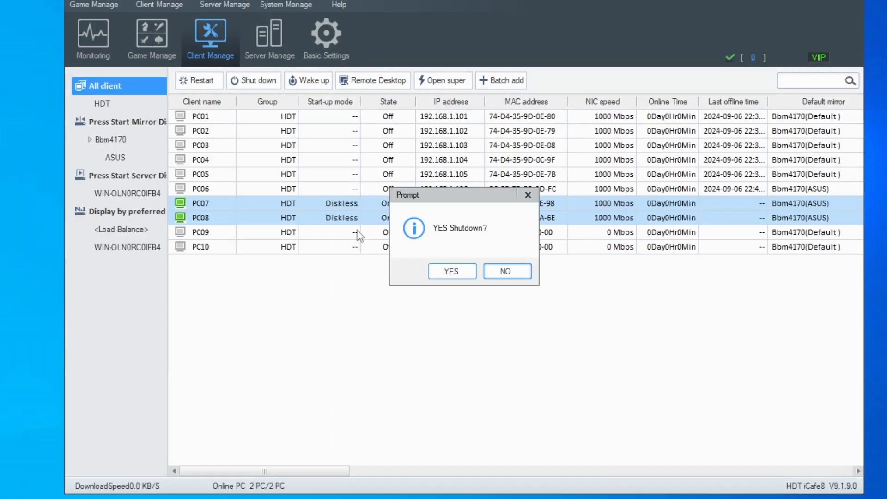
left_click(452, 274)
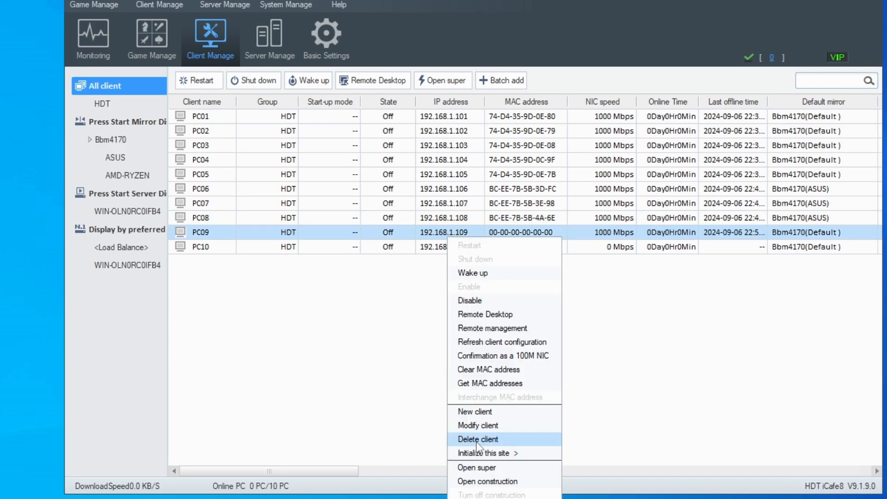
Delete clients PC09 and PC10 from the client list
left_click(320, 248, "ctrl")
right_click(322, 235)
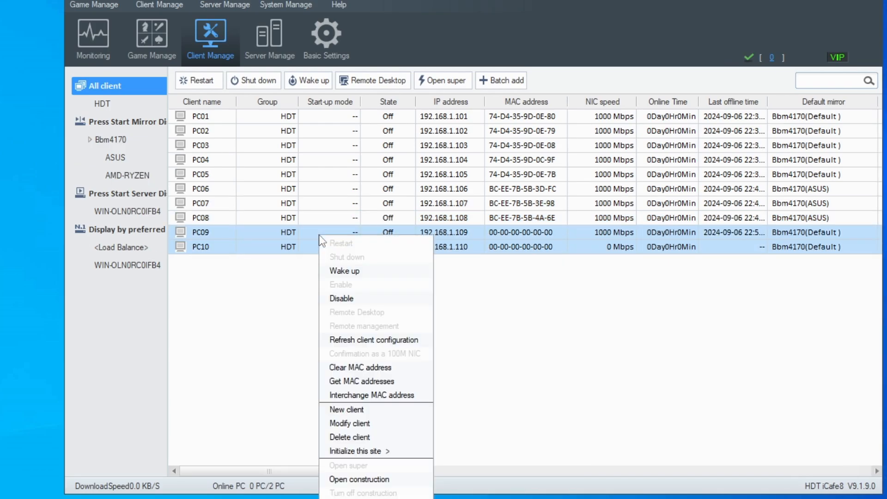
left_click(364, 437)
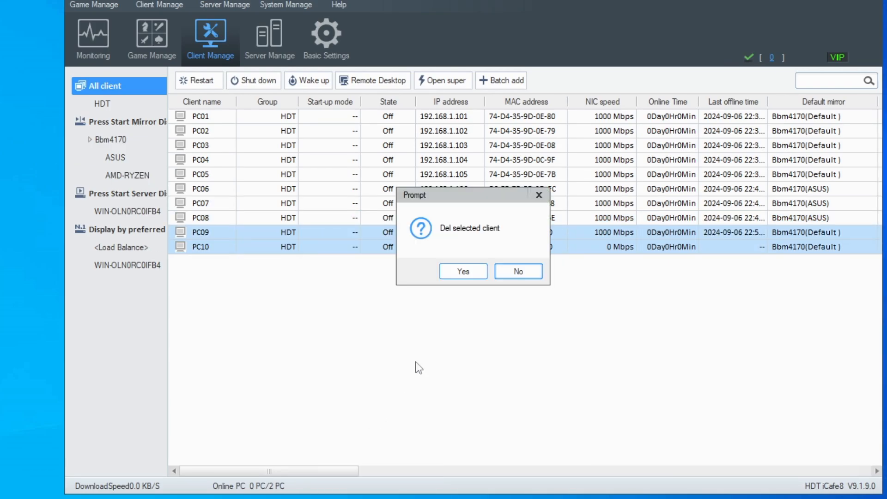
left_click(466, 272)
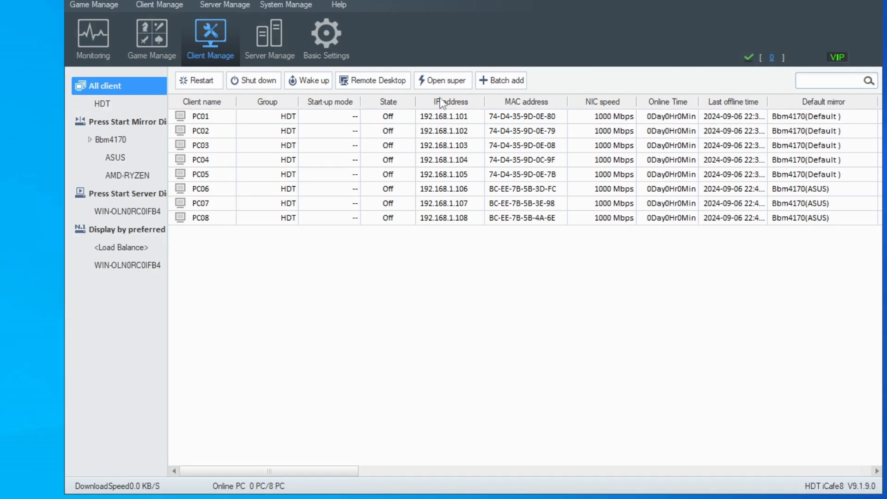
Generate a batch of 2 new clients with start address 192.168.1.109 and start name PC09
left_click(506, 81)
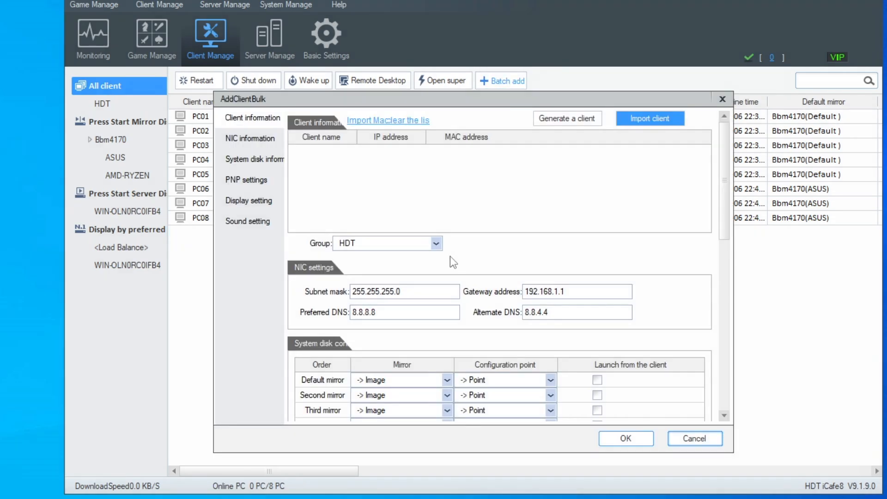
left_click(568, 119)
left_click(407, 243)
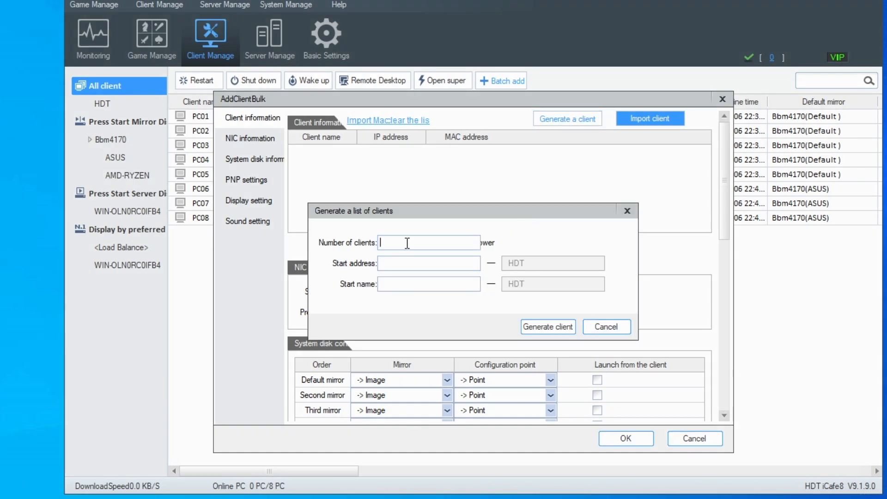
type("2")
left_click(421, 265)
type("192.168.1.109")
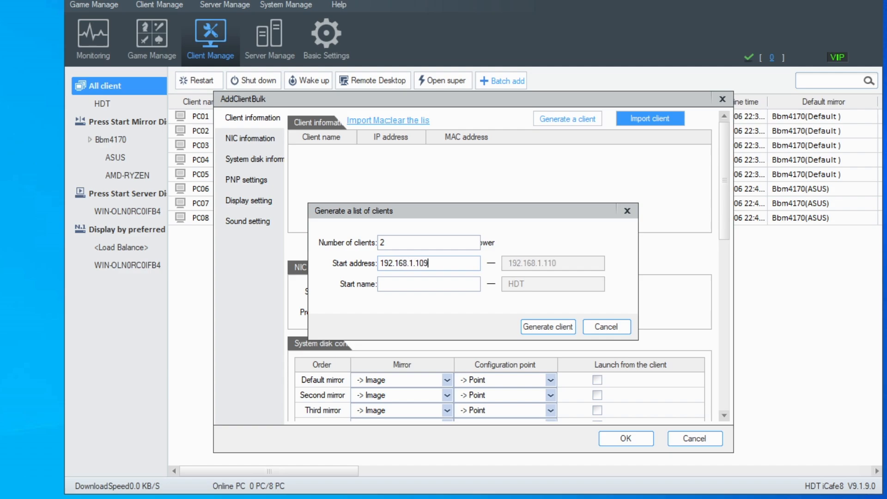
left_click(406, 284)
type("PC09")
left_click(548, 327)
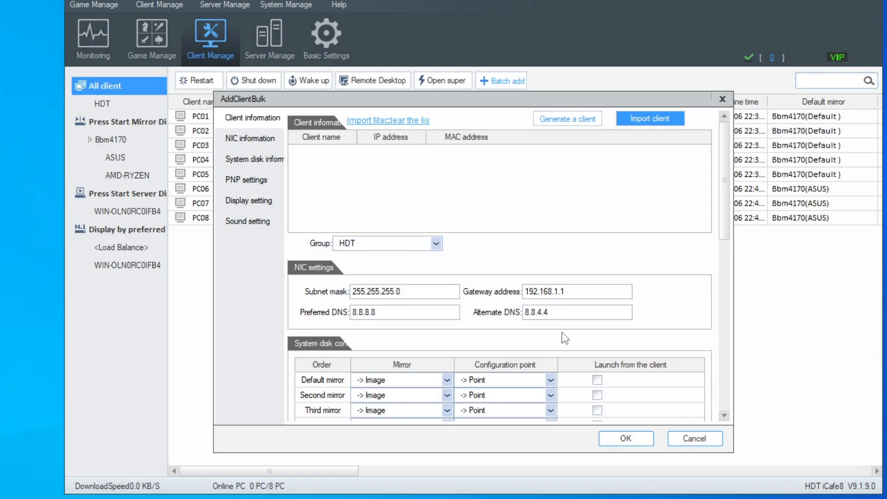
Set the new clients' default mirror to Bbm4170 with the Default configuration point and add them
left_click(439, 380)
left_click(421, 411)
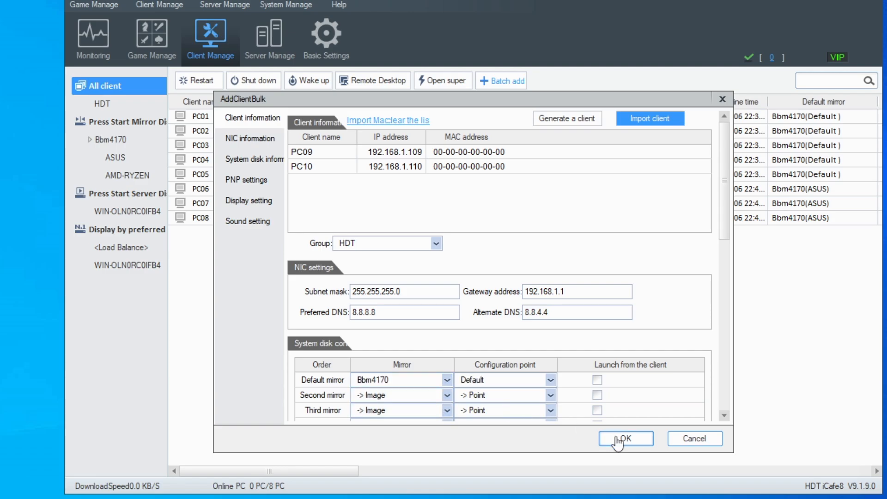
left_click(628, 437)
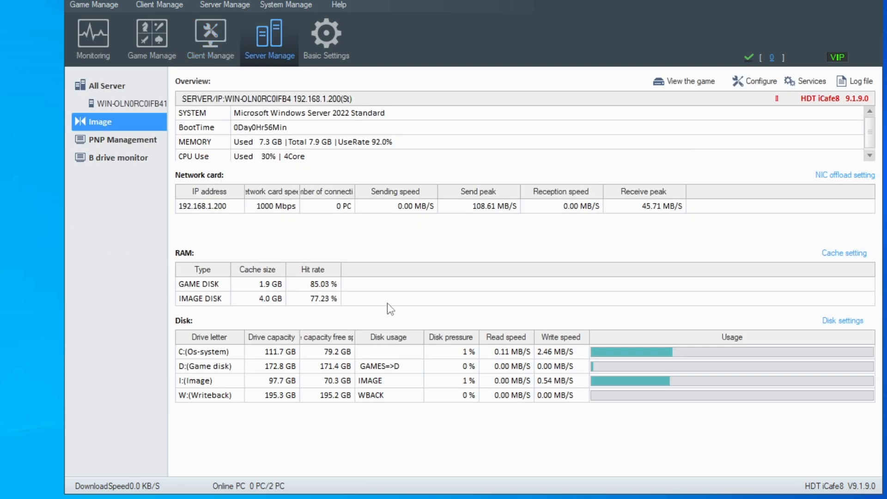
Copy the Bbm4170 image's Default configuration as a new configuration named AMD-PC and compare the restore points of all three configurations
left_click(82, 124)
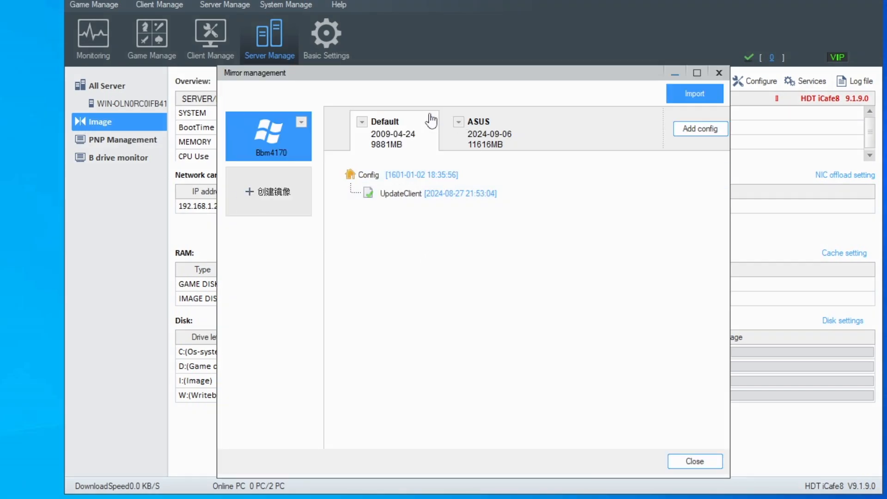
left_click(374, 133)
left_click(385, 183)
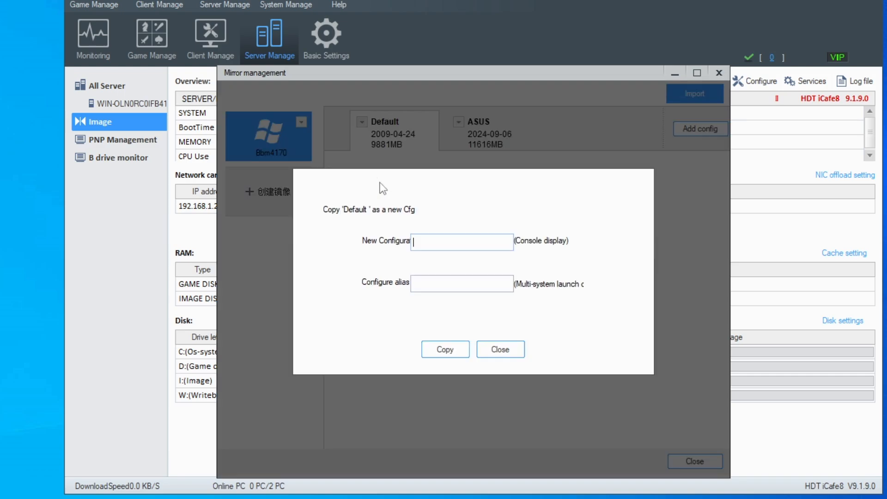
type("AMD-PC")
left_click(446, 351)
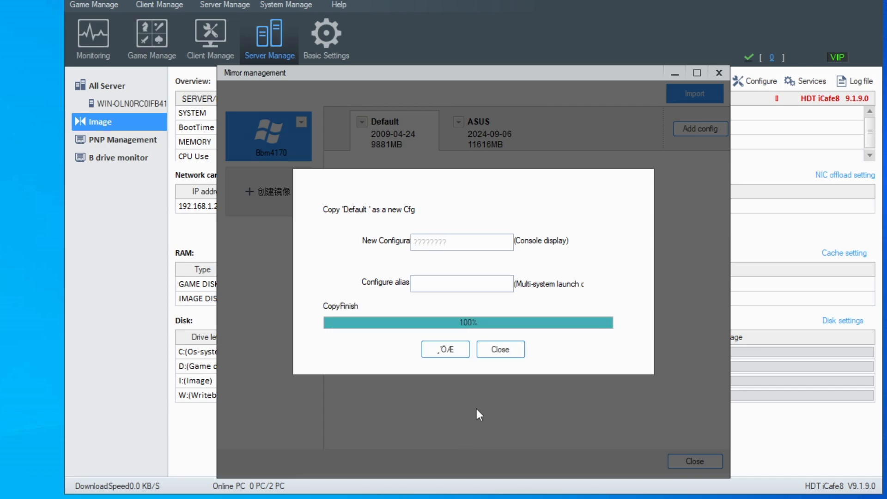
left_click(509, 348)
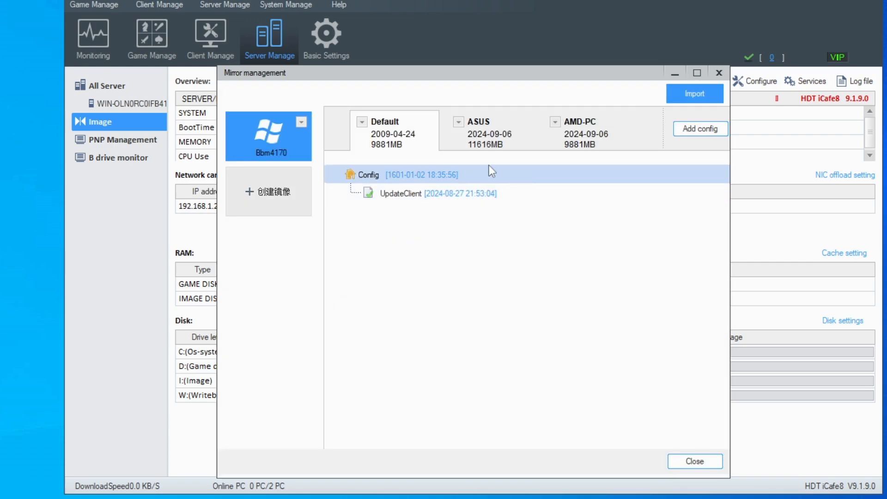
left_click(501, 139)
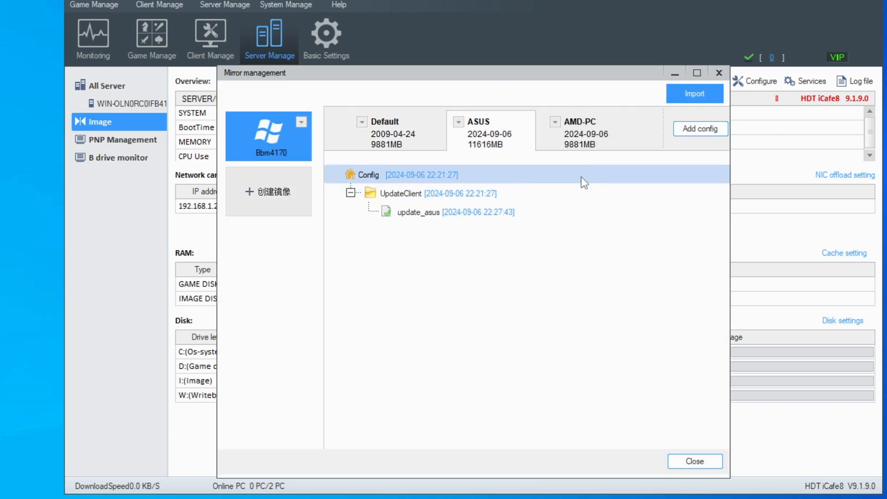
left_click(584, 147)
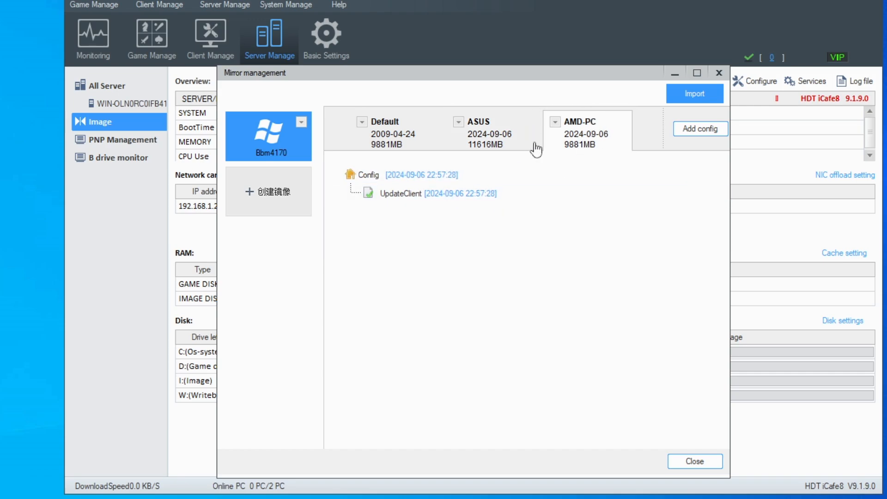
left_click(384, 147)
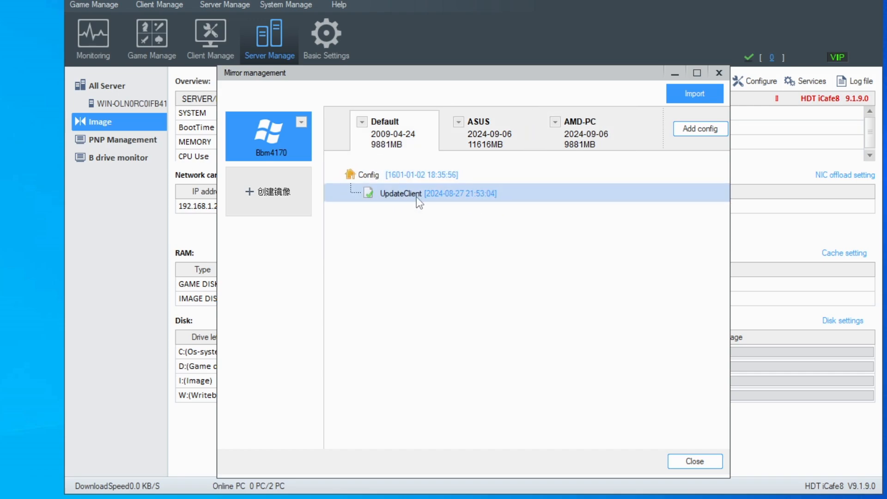
left_click(579, 134)
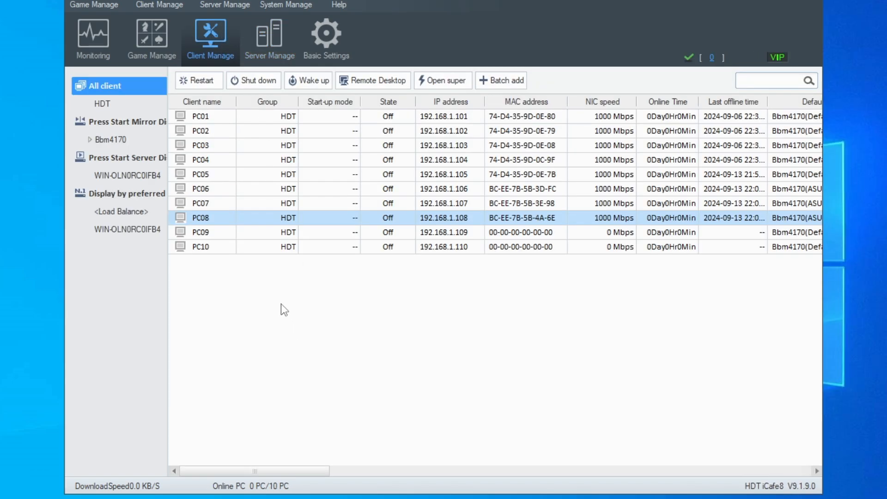
Set the default mirror's configuration point to AMD-PC for clients PC09 and PC10 in one bulk modification
left_click(261, 235)
left_click(260, 248, "shift")
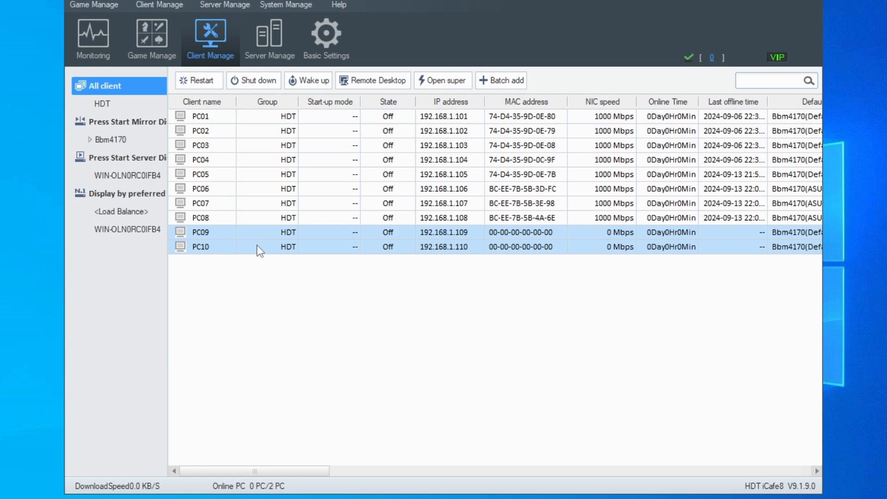
right_click(257, 246)
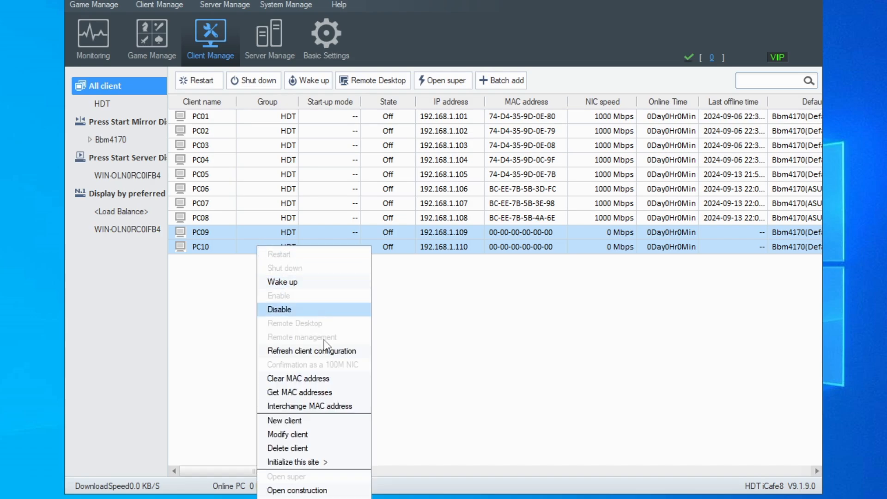
left_click(315, 436)
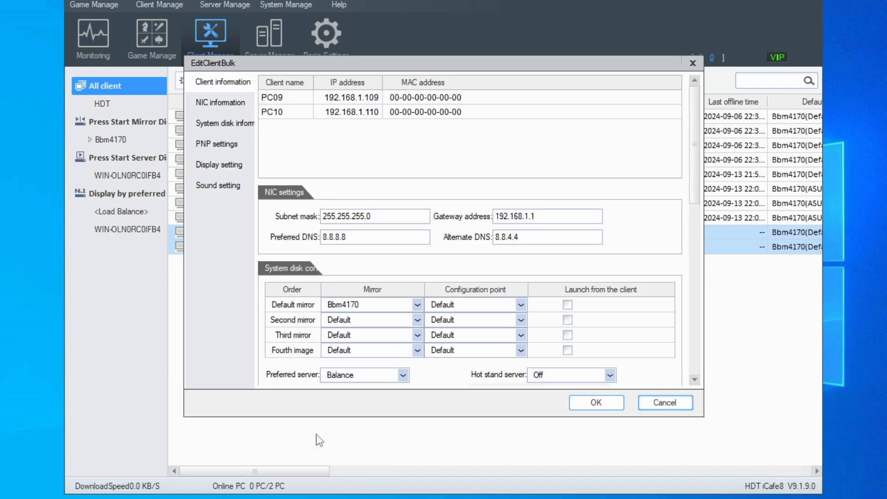
left_click(521, 304)
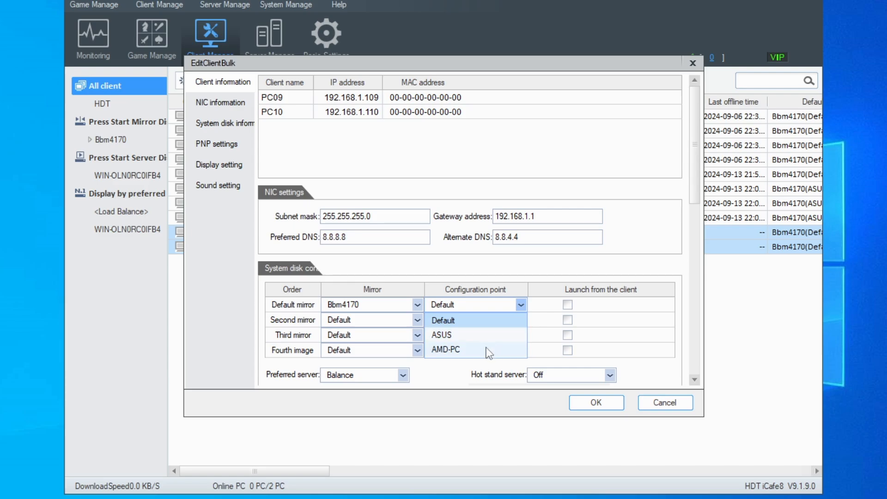
left_click(486, 349)
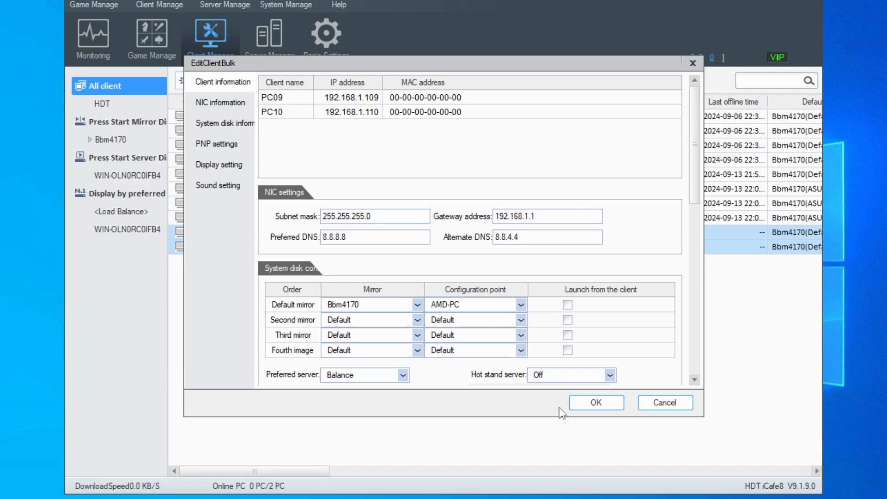
left_click(591, 405)
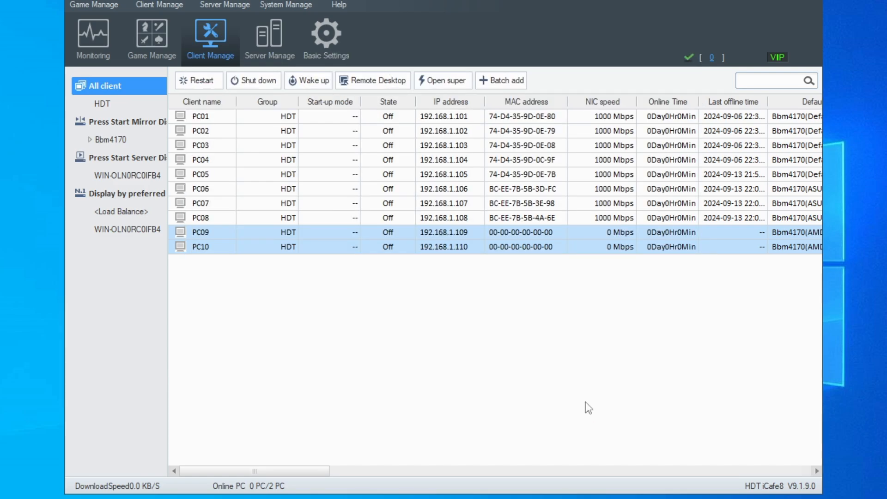
Open super mode for PC09 on the UpdateClient restore point and boot that client over the network
left_click(303, 249)
left_click(300, 233)
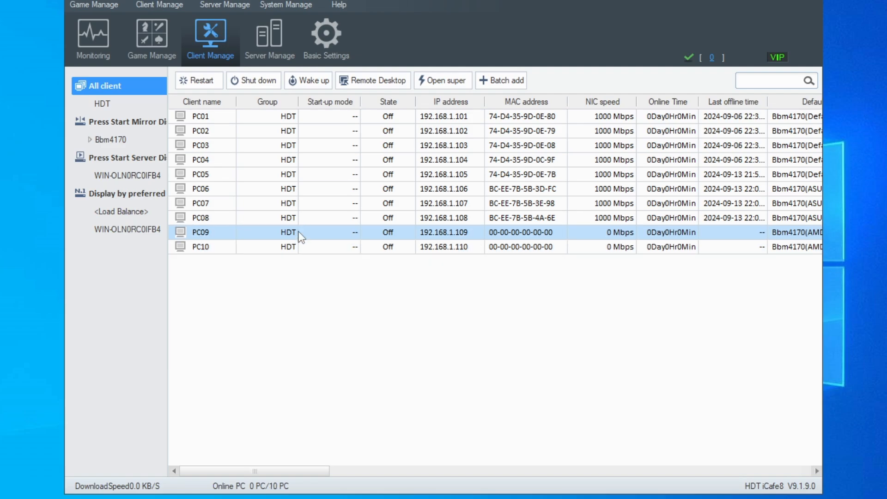
right_click(299, 234)
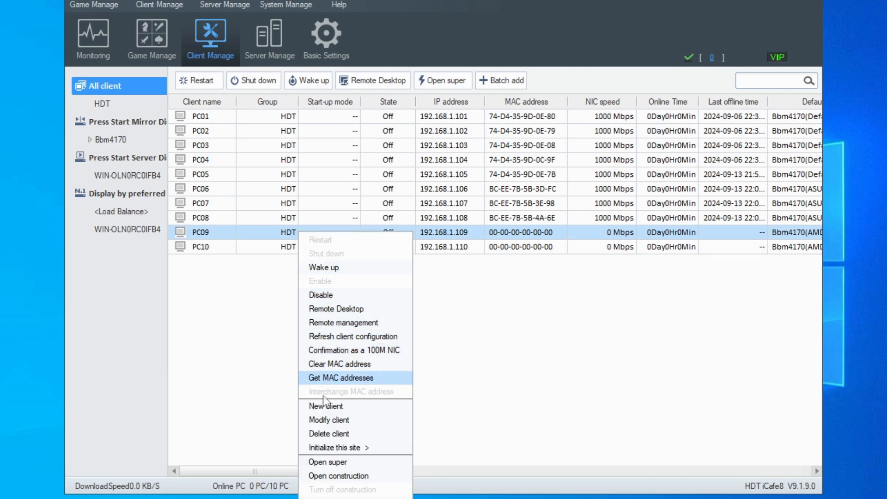
left_click(329, 462)
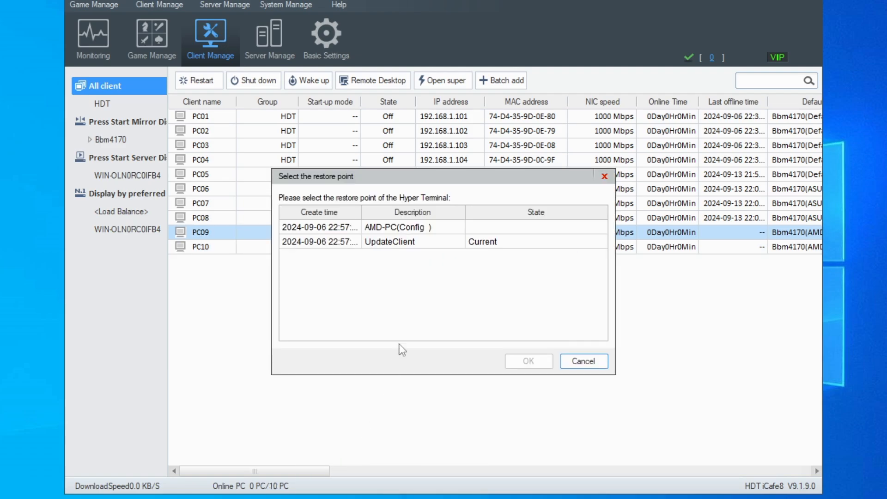
left_click(407, 243)
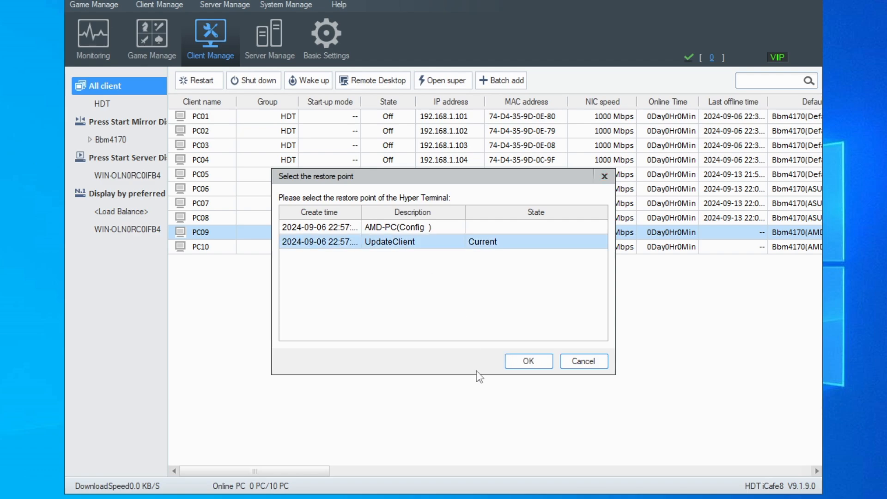
left_click(529, 363)
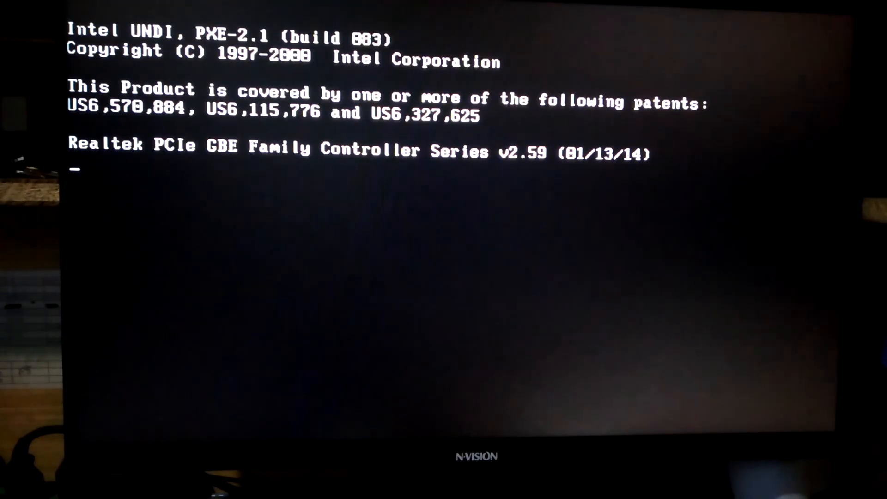
key("Return")
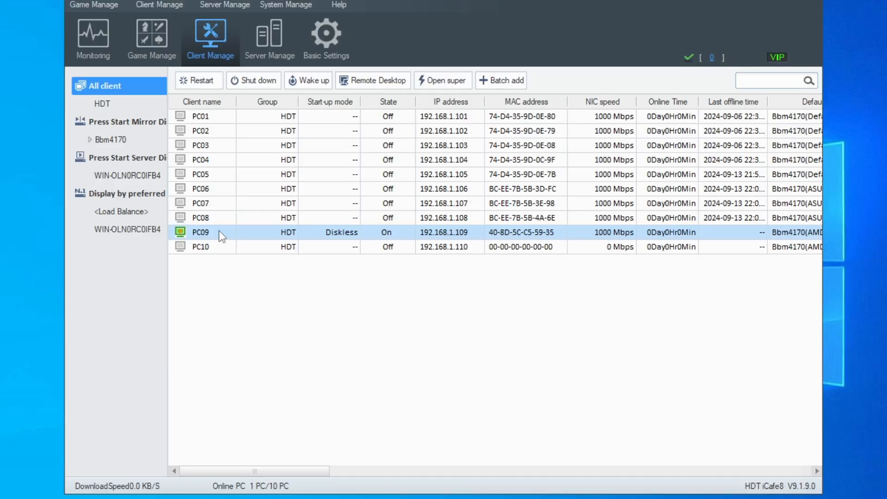
Start a Remote Desktop session with control on client PC09
right_click(219, 231)
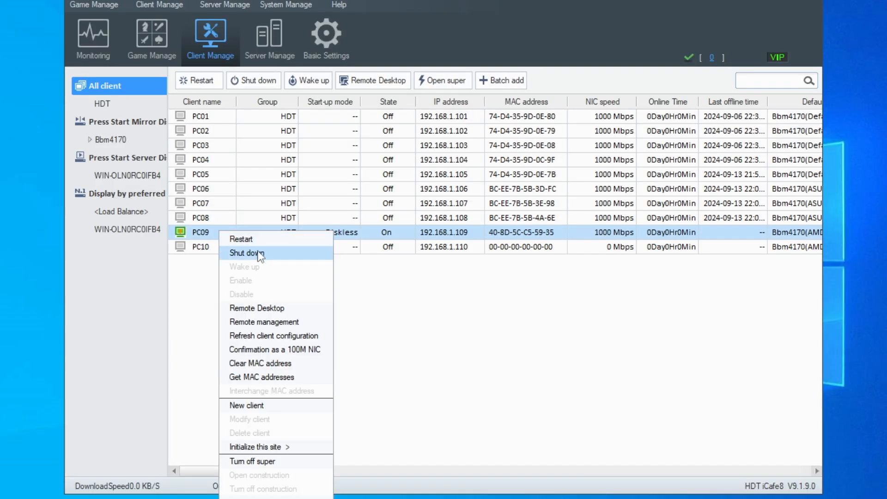
left_click(270, 309)
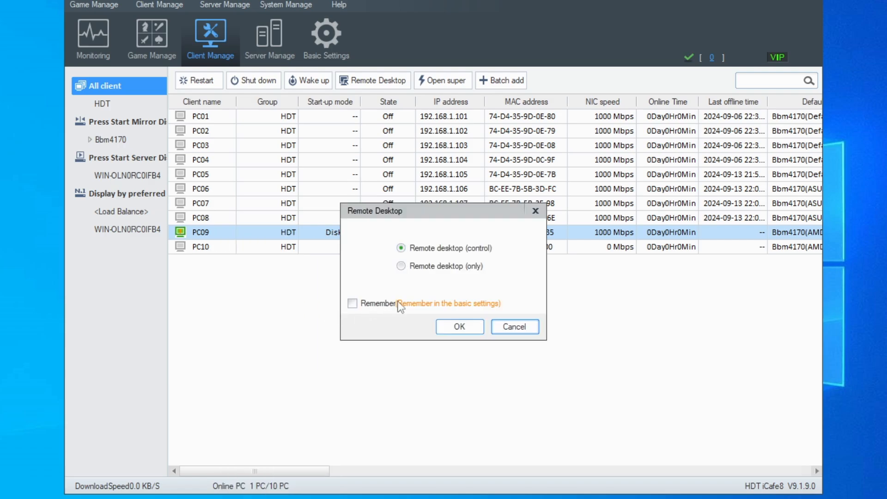
left_click(457, 330)
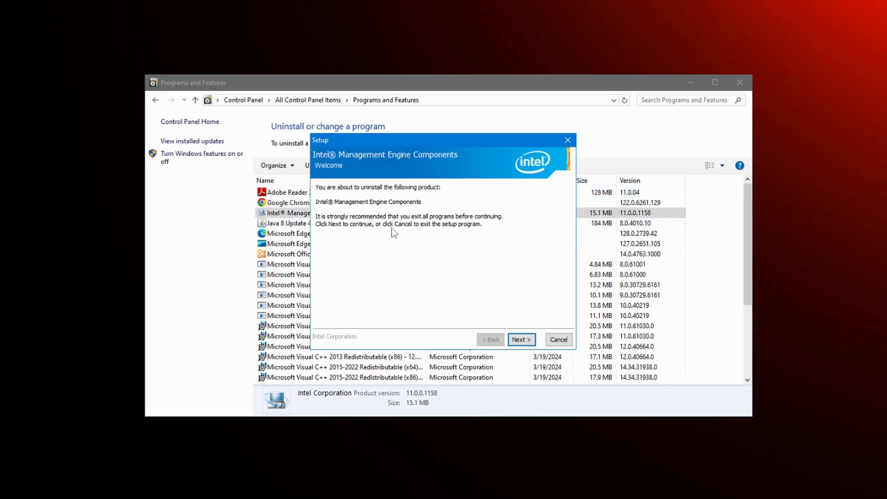
Uninstall Intel Management Engine Components and the NVIDIA driver software on the remote client
left_click(520, 343)
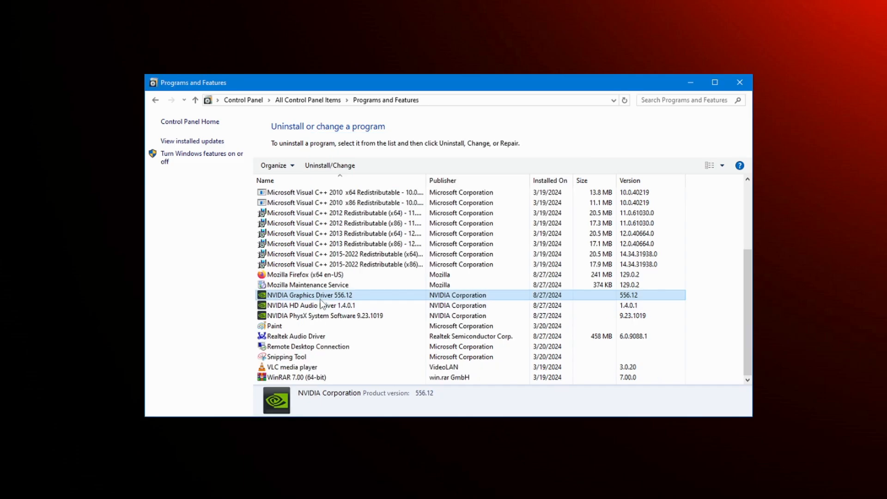
left_click(315, 316)
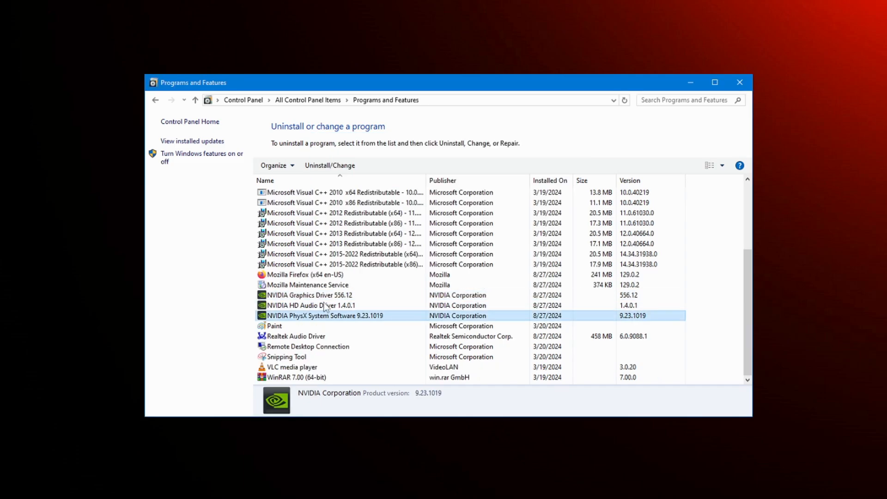
double_click(322, 311)
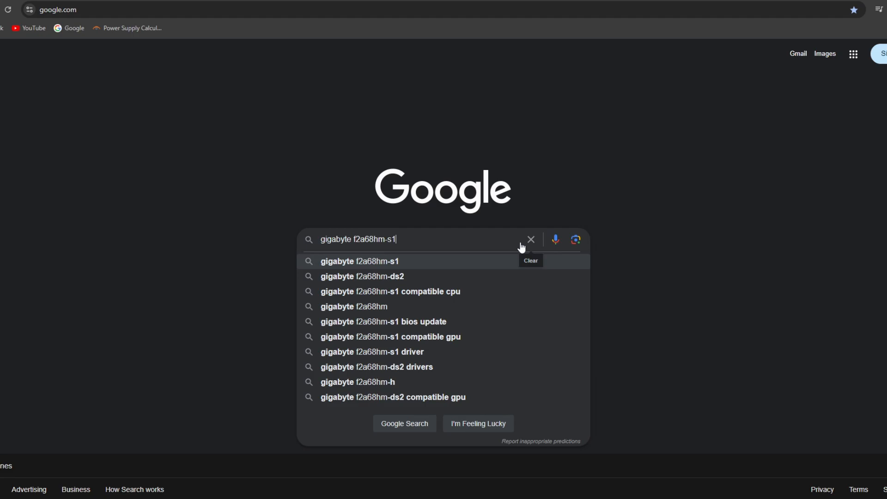
Search Google for gigabyte f2a68hm-s1, open the rev. 1.0 motherboard's driver downloads and filter them to Windows 10 64bit
key("Return")
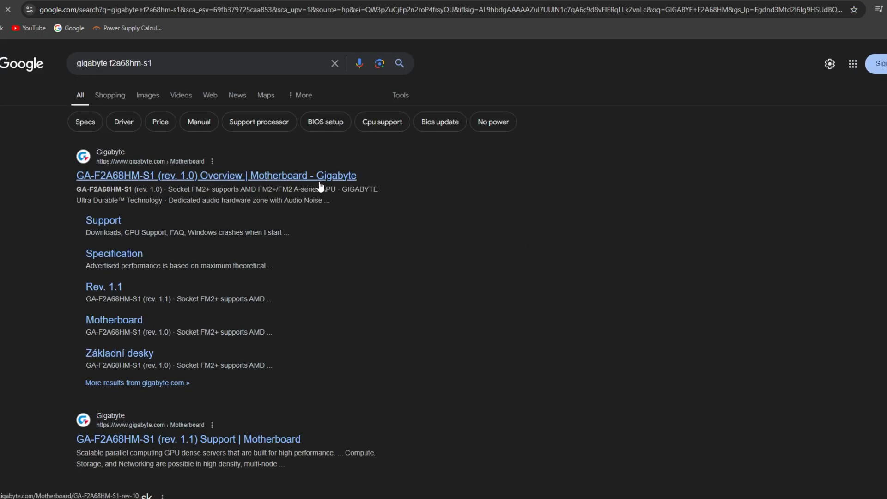
left_click(319, 182)
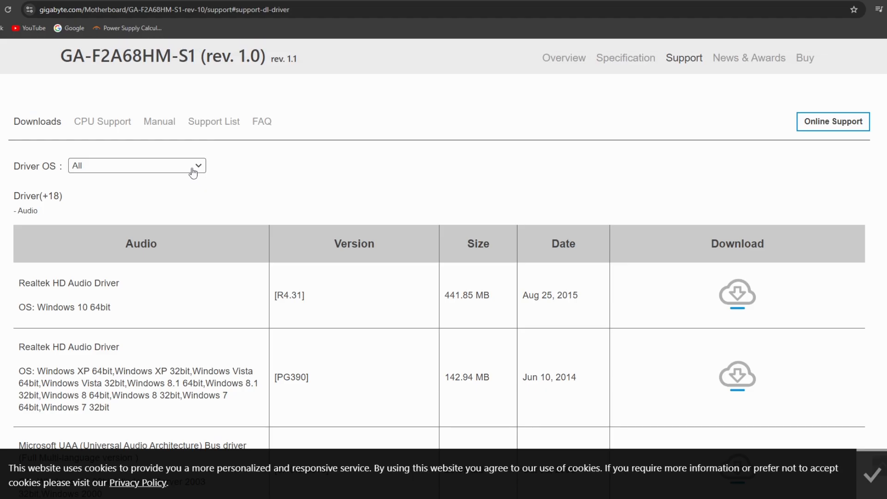
left_click(193, 167)
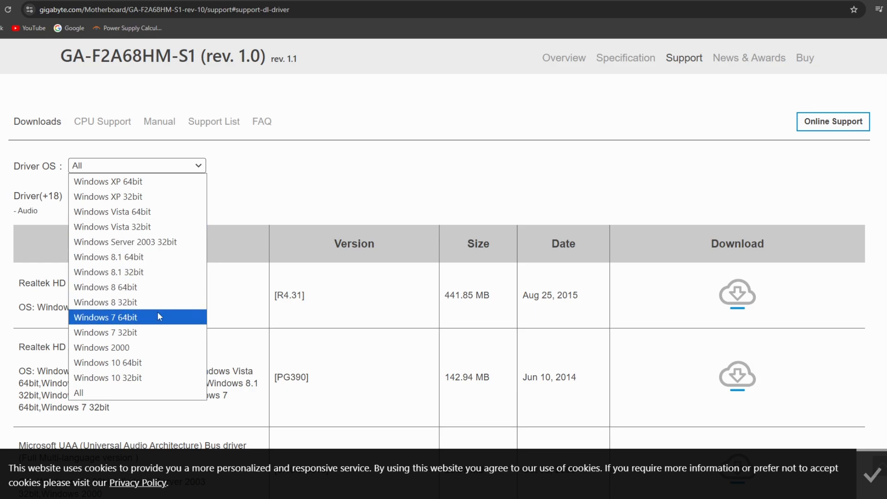
left_click(154, 363)
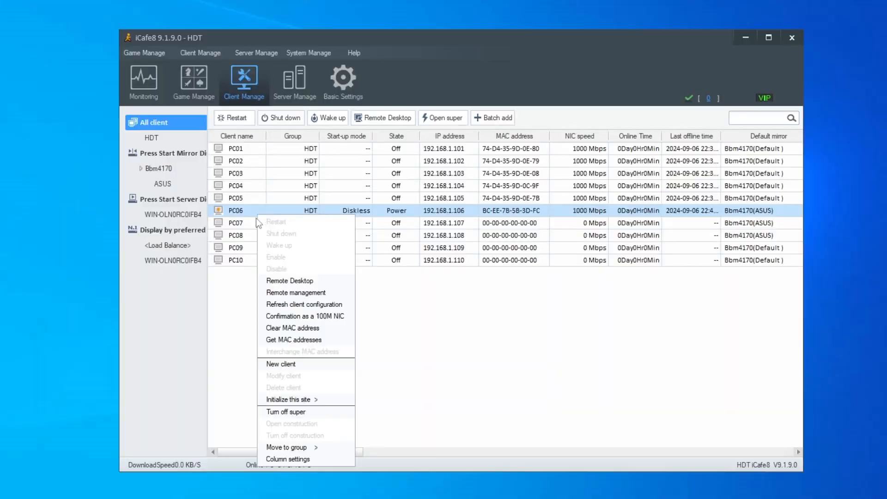
Turn off super mode for client PC06
left_click(295, 412)
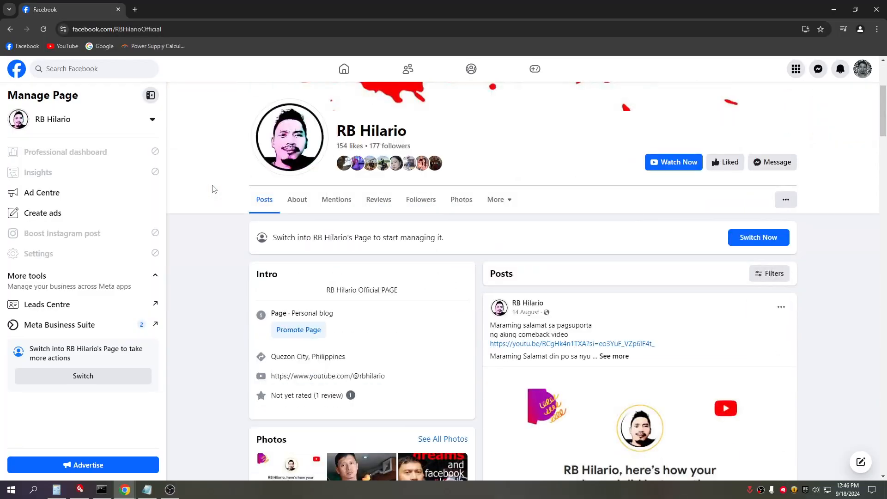
scroll(214, 189, "down", 2)
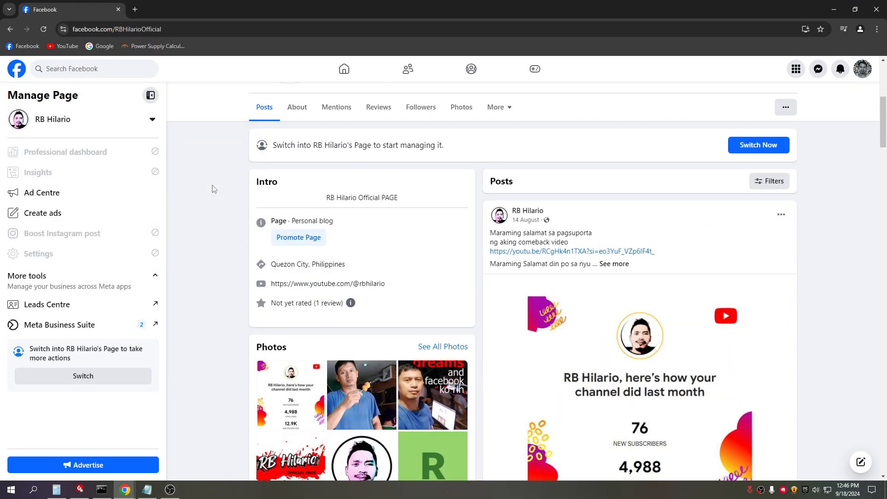